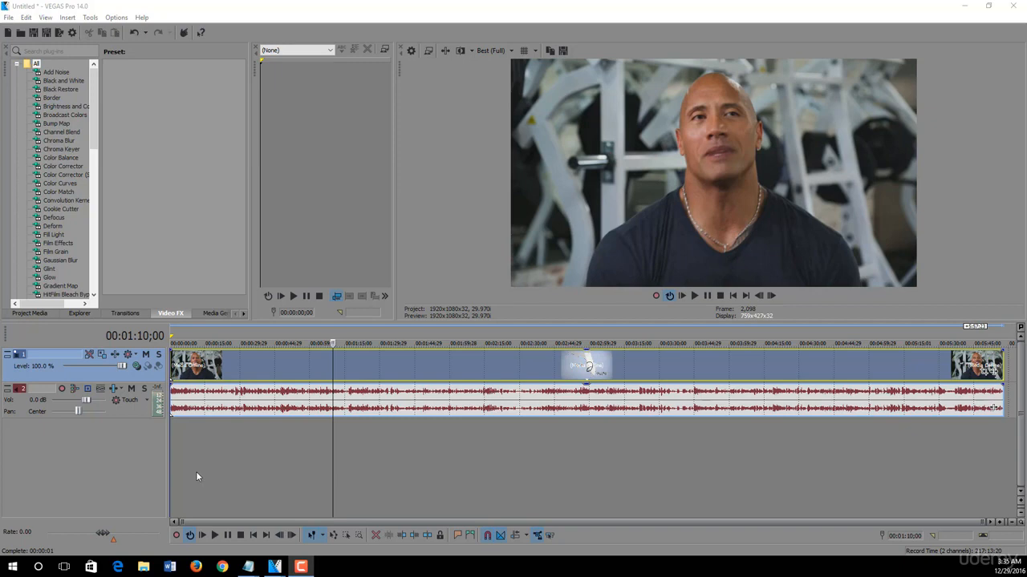
Switch to Chrome, search Google for "dafont" and open the DaFont website
{"action": "left_click", "coordinate": [222, 567]}
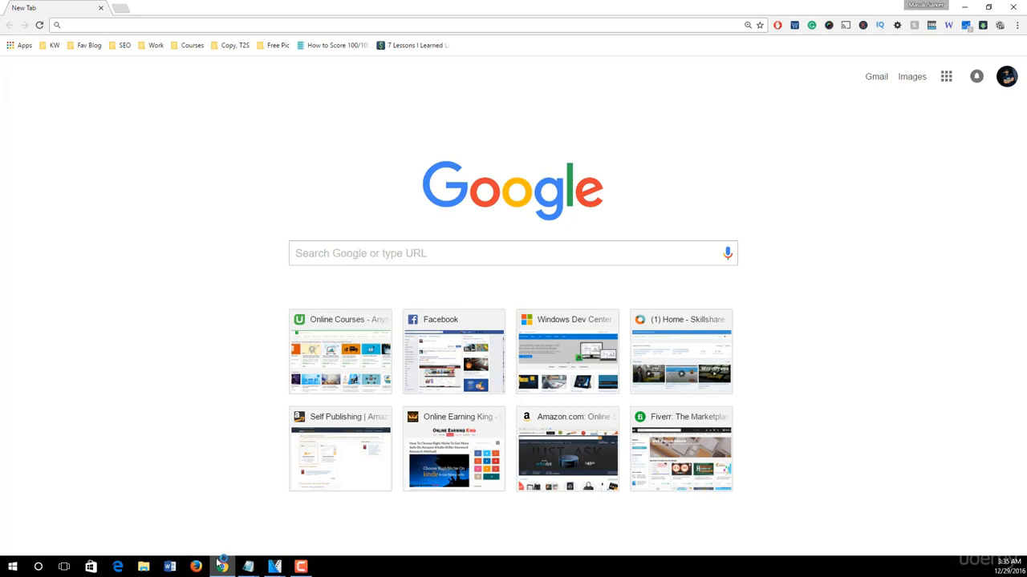
{"action": "type", "text": "dafont"}
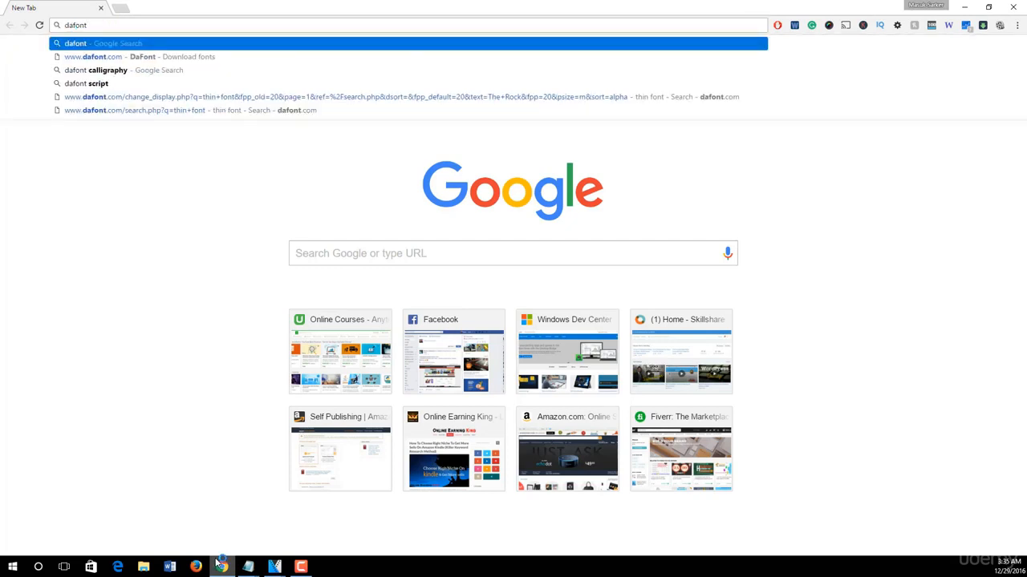
{"action": "key", "text": "Return"}
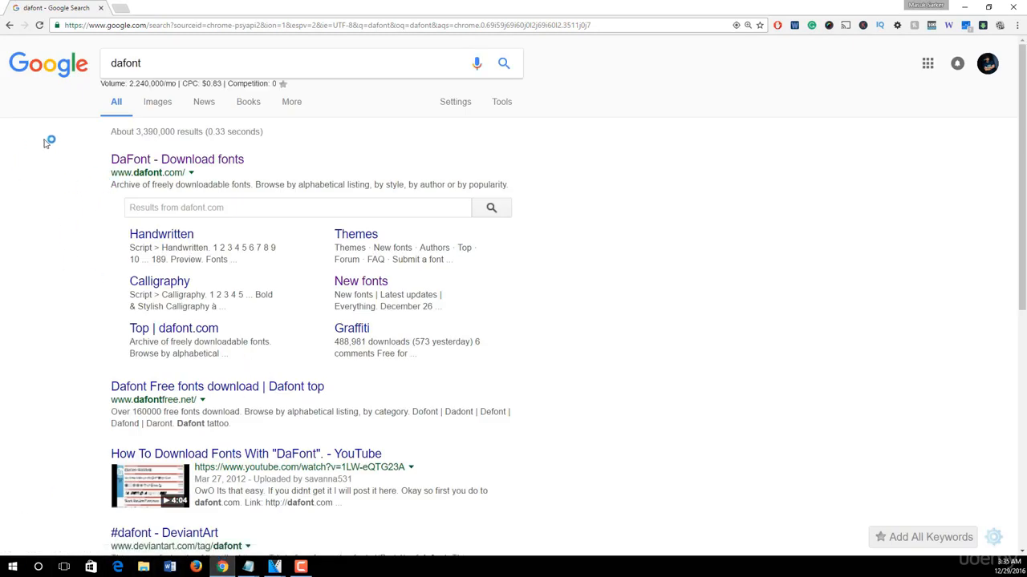
{"action": "left_click", "coordinate": [130, 160]}
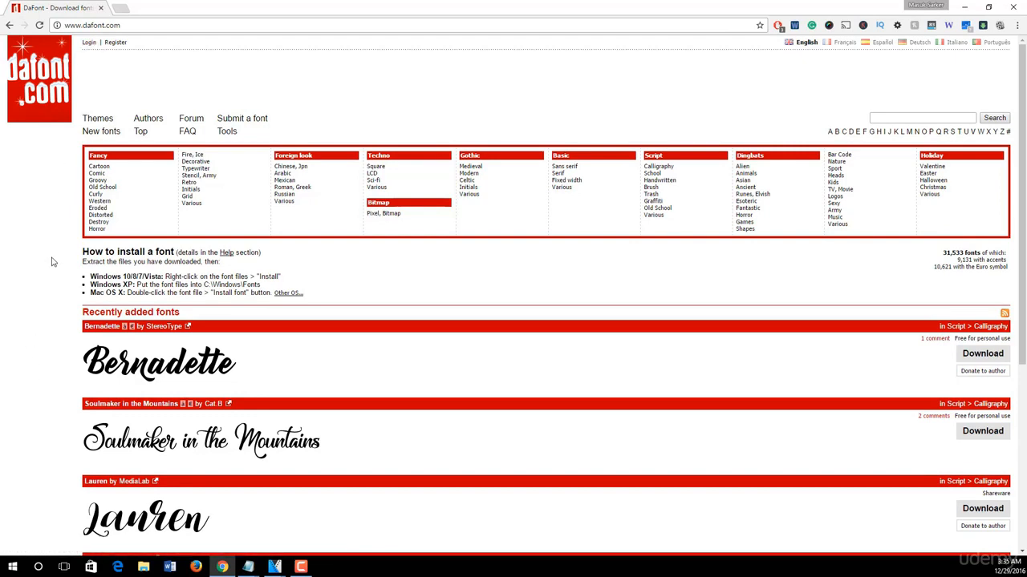
Open the full list of new fonts on DaFont and look through the font samples
{"action": "scroll", "coordinate": [61, 279], "scroll_direction": "down", "scroll_amount": 1}
{"action": "scroll", "coordinate": [61, 279], "scroll_direction": "down", "scroll_amount": 5}
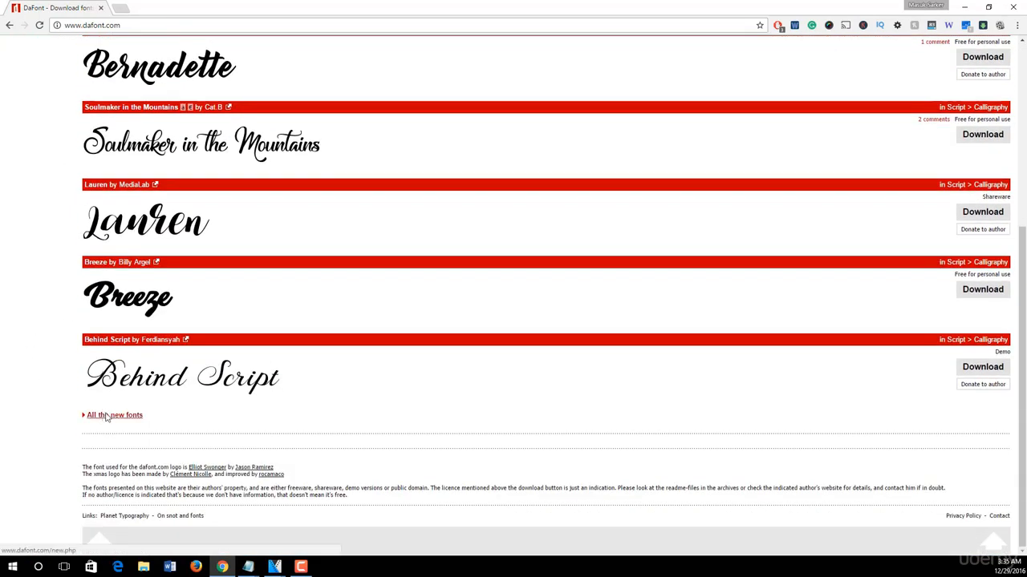
{"action": "left_click", "coordinate": [109, 416]}
{"action": "scroll", "coordinate": [53, 345], "scroll_direction": "down", "scroll_amount": 10}
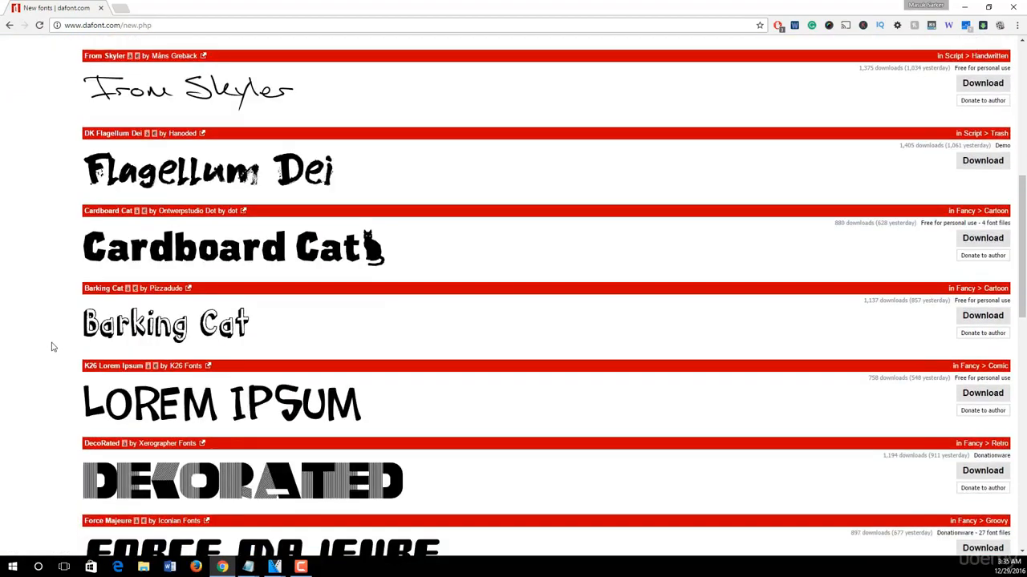
{"action": "scroll", "coordinate": [53, 349], "scroll_direction": "down", "scroll_amount": 10}
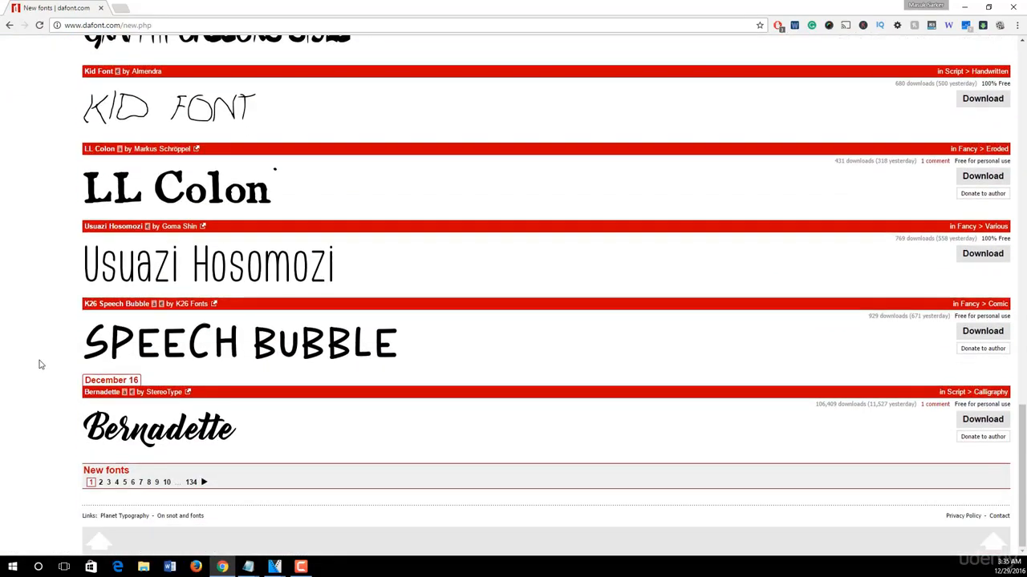
{"action": "scroll", "coordinate": [40, 365], "scroll_direction": "up", "scroll_amount": 6}
{"action": "scroll", "coordinate": [41, 365], "scroll_direction": "up", "scroll_amount": 12}
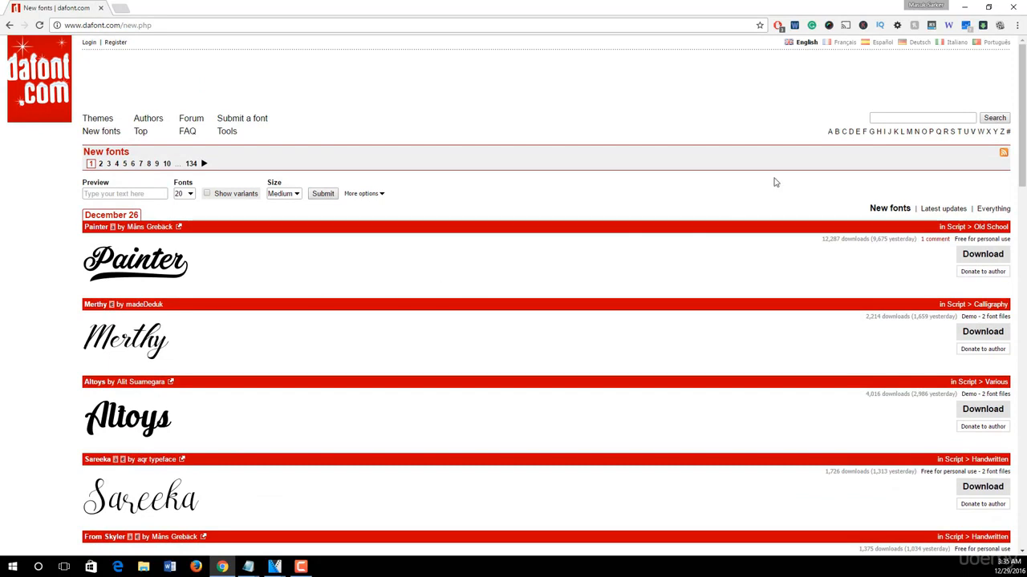
Search DaFont for "thin font"
{"action": "left_click", "coordinate": [882, 118]}
{"action": "left_click", "coordinate": [893, 116]}
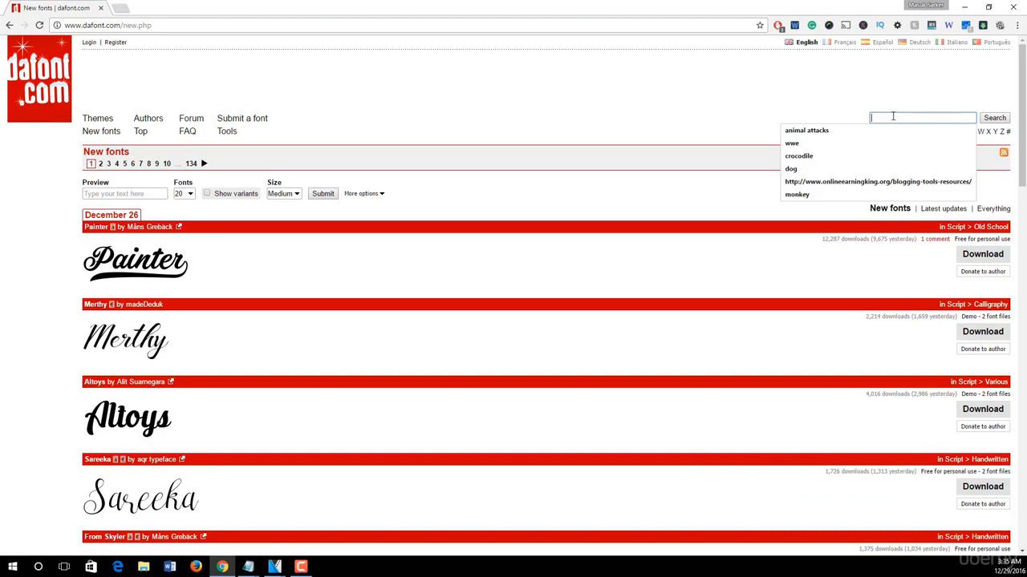
{"action": "type", "text": "thin font"}
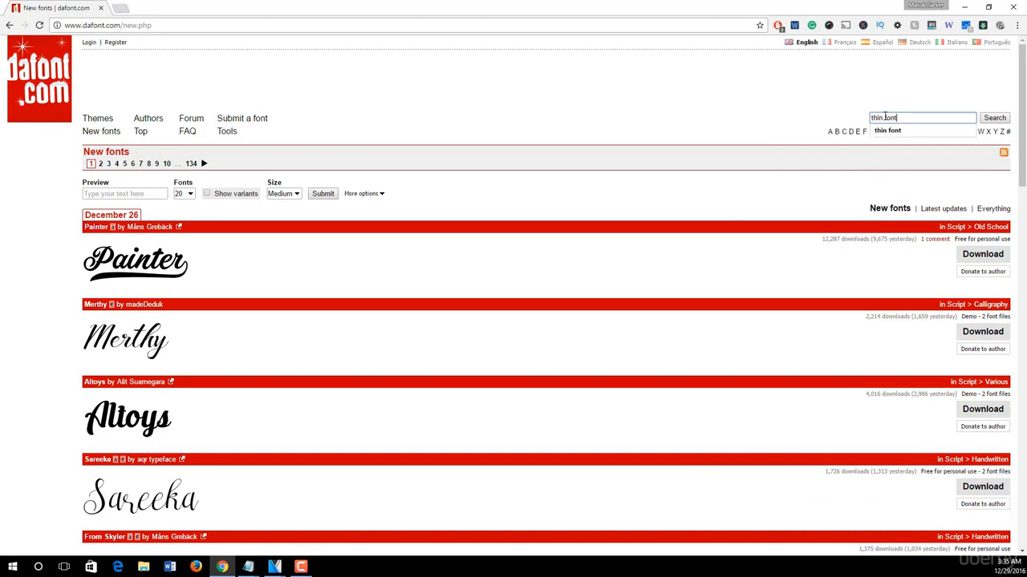
{"action": "key", "text": "Return"}
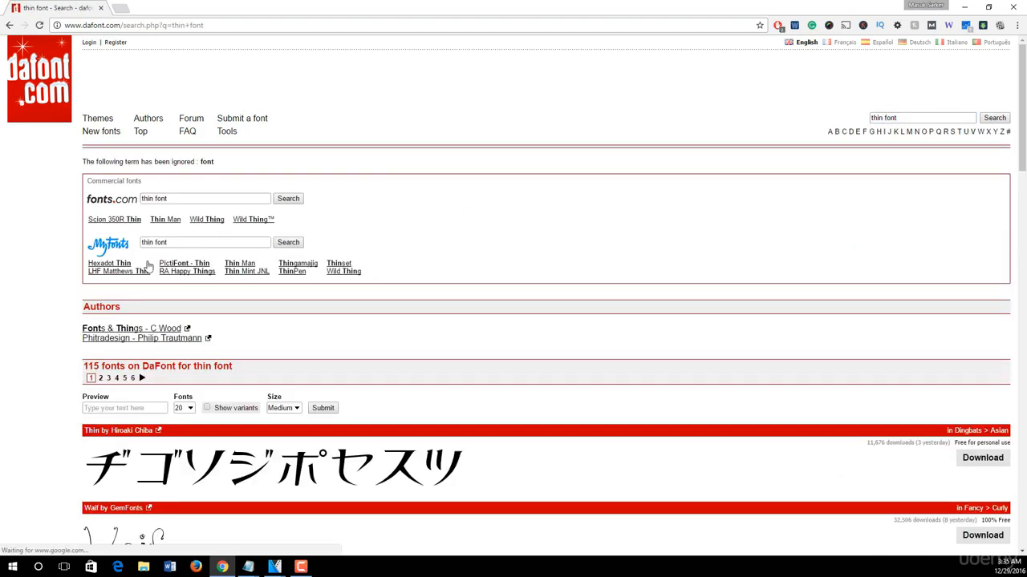
Look through the thin font results on pages 1 and 4, and return to page 1
{"action": "scroll", "coordinate": [55, 297], "scroll_direction": "down", "scroll_amount": 1}
{"action": "scroll", "coordinate": [54, 297], "scroll_direction": "down", "scroll_amount": 11}
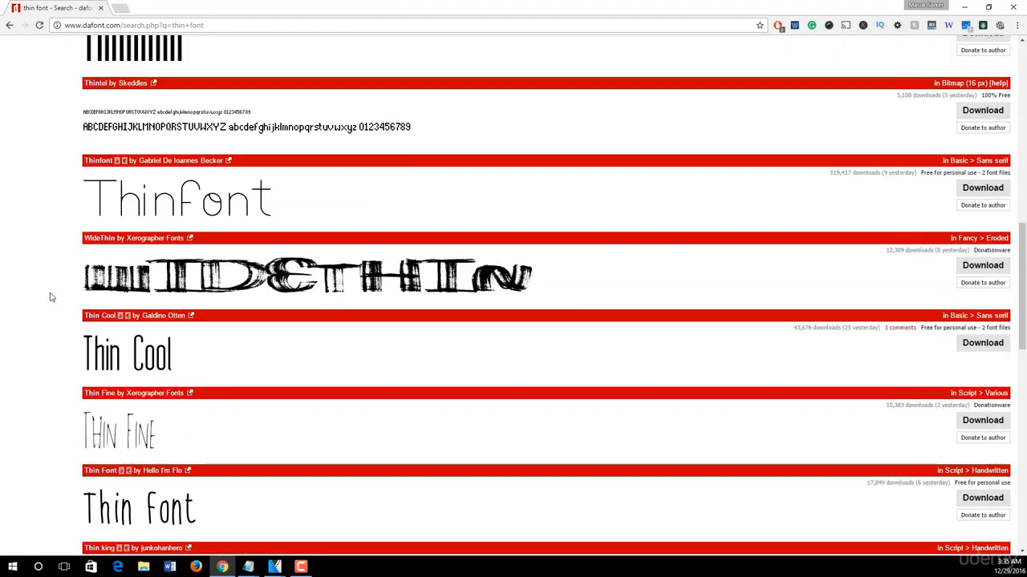
{"action": "scroll", "coordinate": [49, 299], "scroll_direction": "down", "scroll_amount": 7}
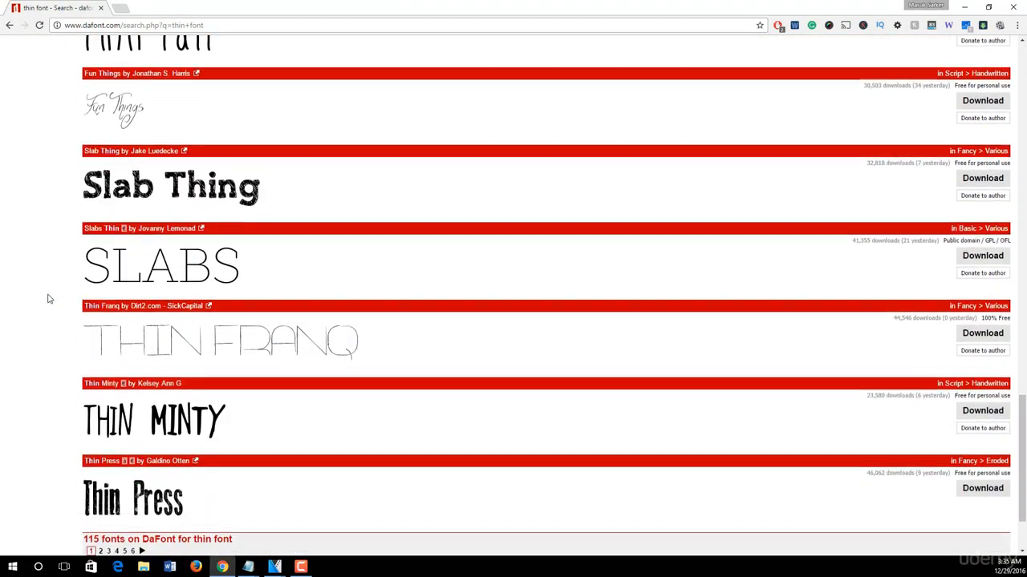
{"action": "scroll", "coordinate": [46, 307], "scroll_direction": "down", "scroll_amount": 1}
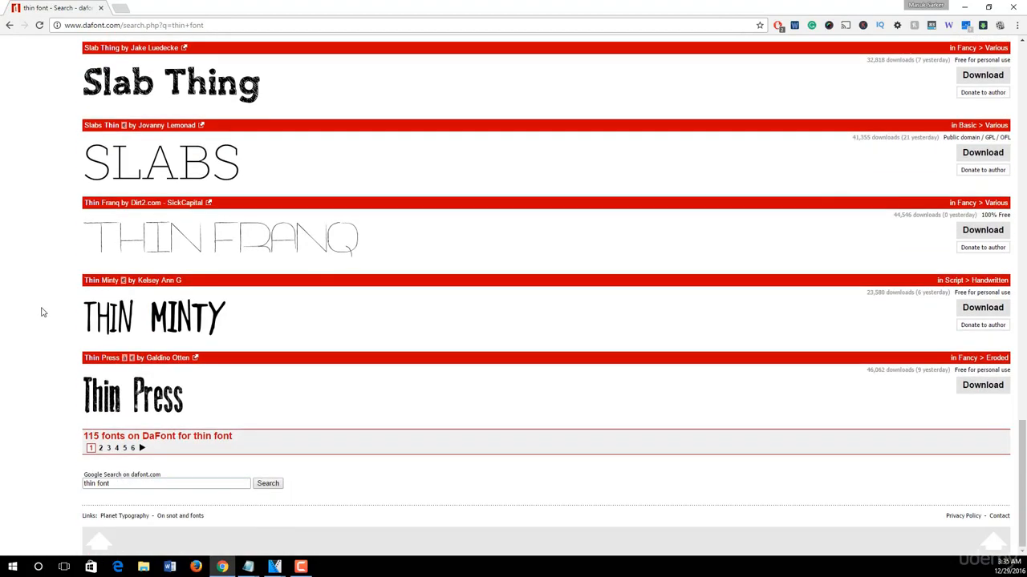
{"action": "left_click", "coordinate": [116, 447]}
{"action": "scroll", "coordinate": [34, 337], "scroll_direction": "down", "scroll_amount": 12}
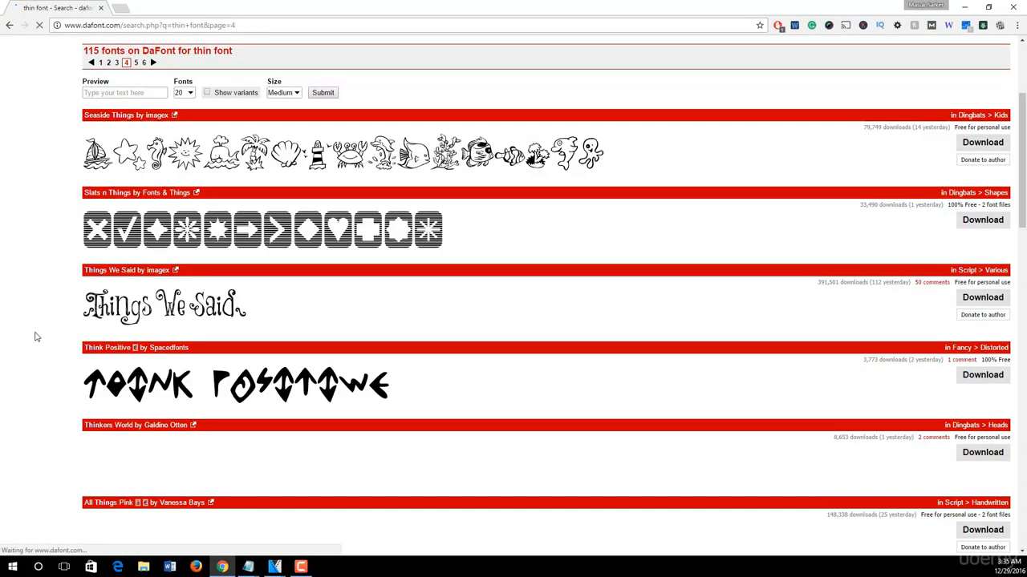
{"action": "scroll", "coordinate": [35, 337], "scroll_direction": "down", "scroll_amount": 6}
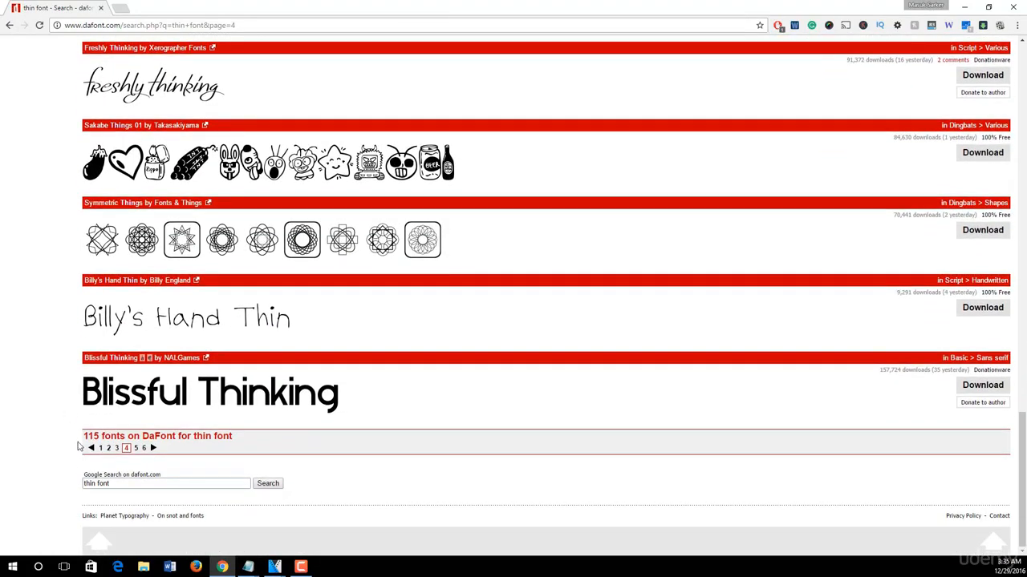
{"action": "left_click", "coordinate": [101, 447]}
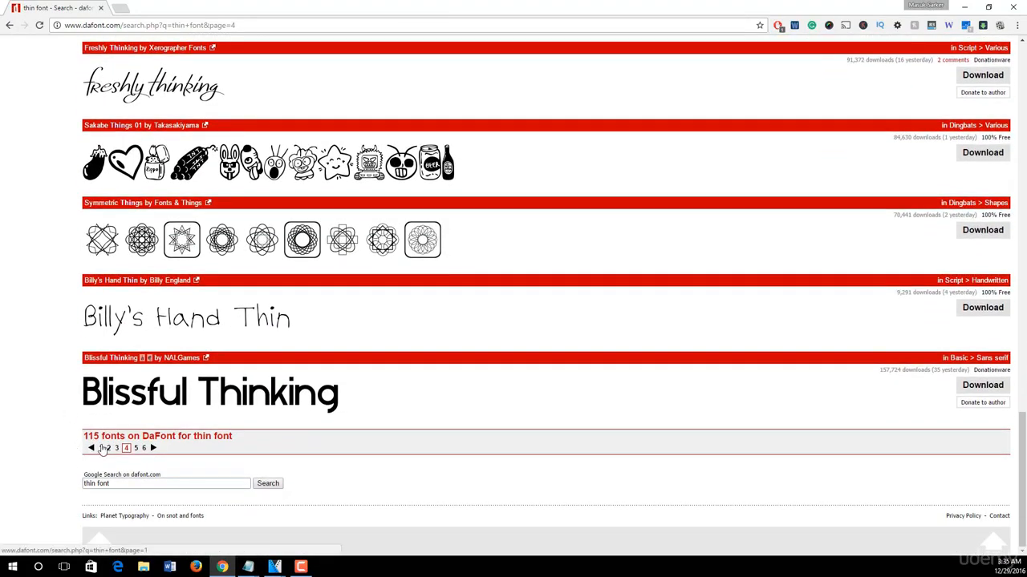
{"action": "scroll", "coordinate": [40, 345], "scroll_direction": "down", "scroll_amount": 3}
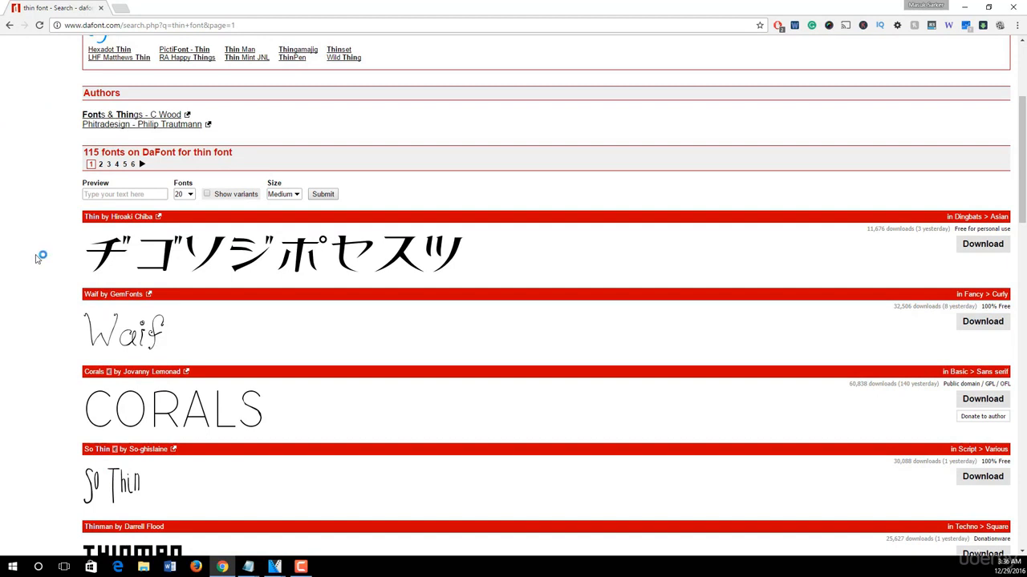
Preview the thin font results with the sample text "The Rock"
{"action": "left_click", "coordinate": [104, 194]}
{"action": "type", "text": "Th"}
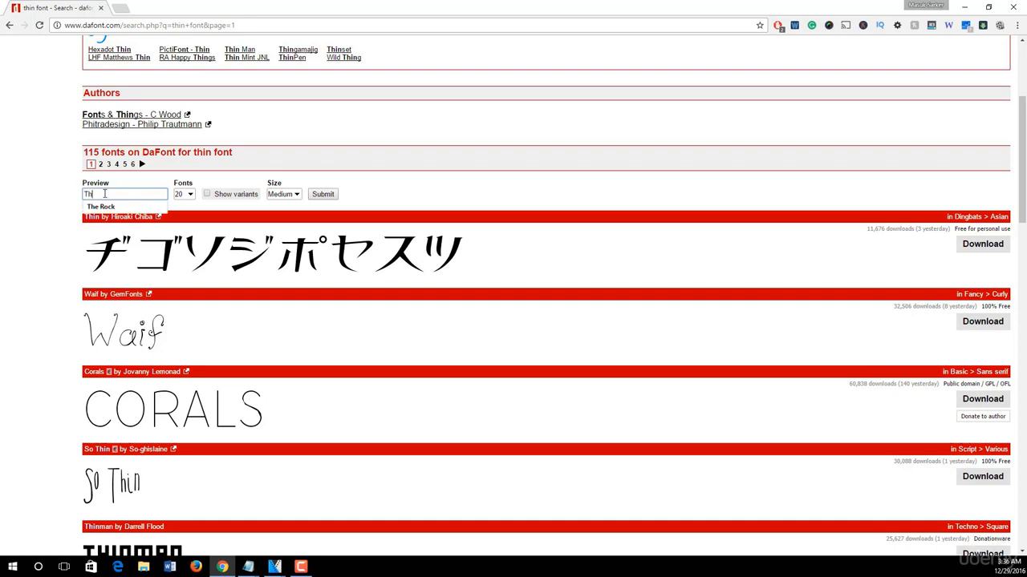
{"action": "type", "text": "e"}
{"action": "key", "text": "Down"}
{"action": "key", "text": "Return"}
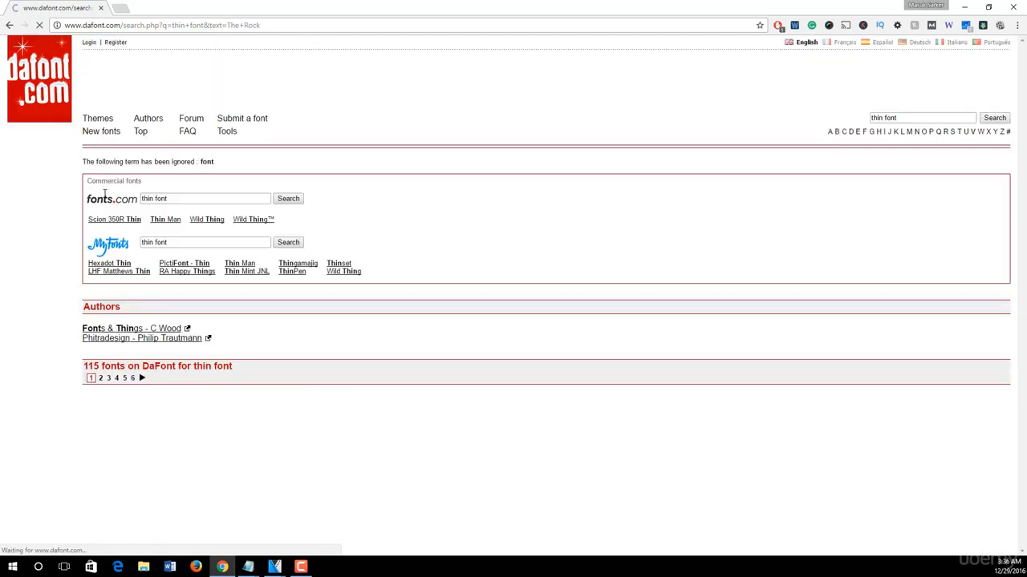
Compare the previewed fonts, download the Slab Thing font as slabthing.zip and open its download folder
{"action": "scroll", "coordinate": [35, 265], "scroll_direction": "down", "scroll_amount": 3}
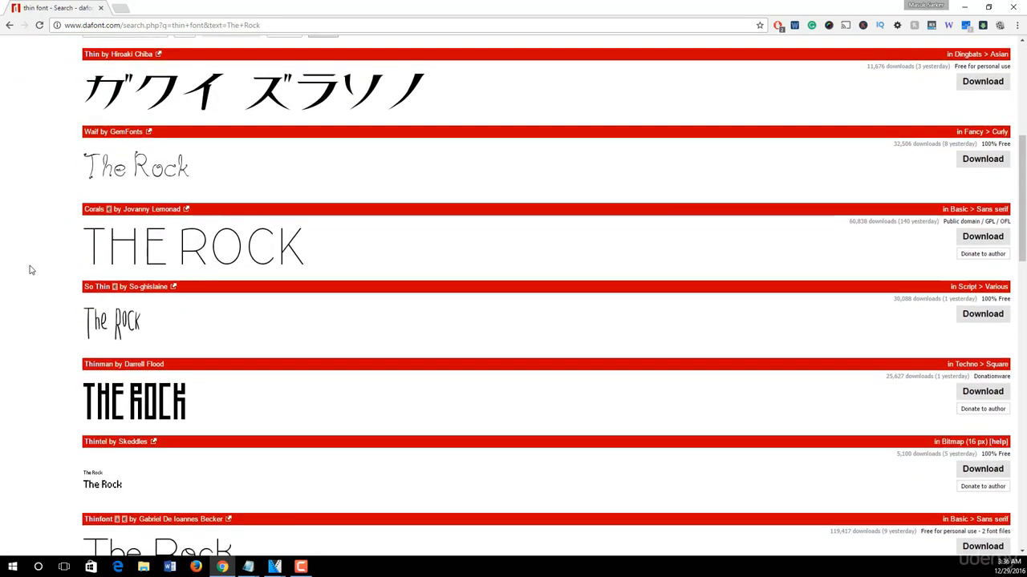
{"action": "scroll", "coordinate": [56, 312], "scroll_direction": "down", "scroll_amount": 3}
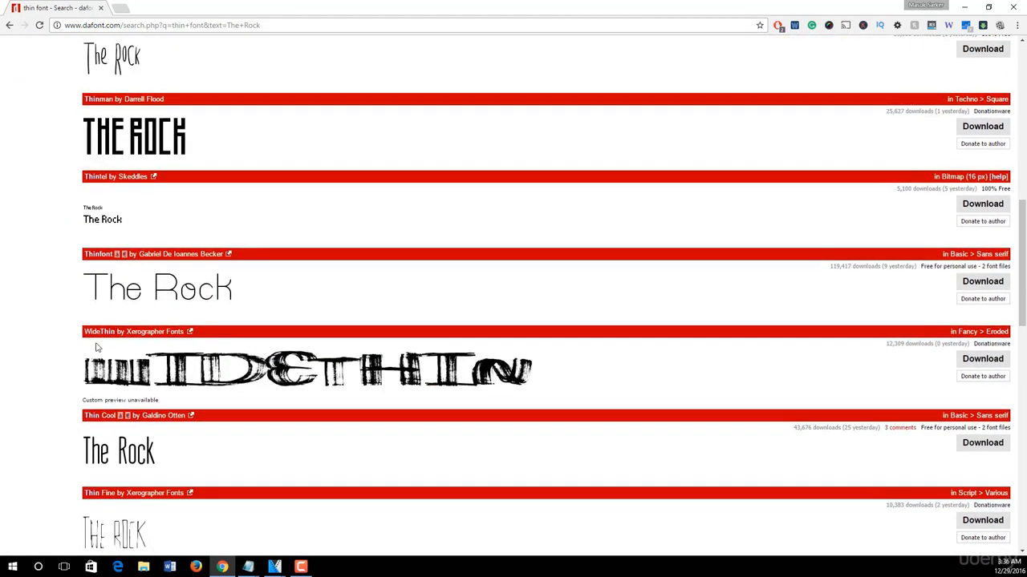
{"action": "scroll", "coordinate": [56, 369], "scroll_direction": "down", "scroll_amount": 2}
{"action": "scroll", "coordinate": [58, 365], "scroll_direction": "down", "scroll_amount": 7}
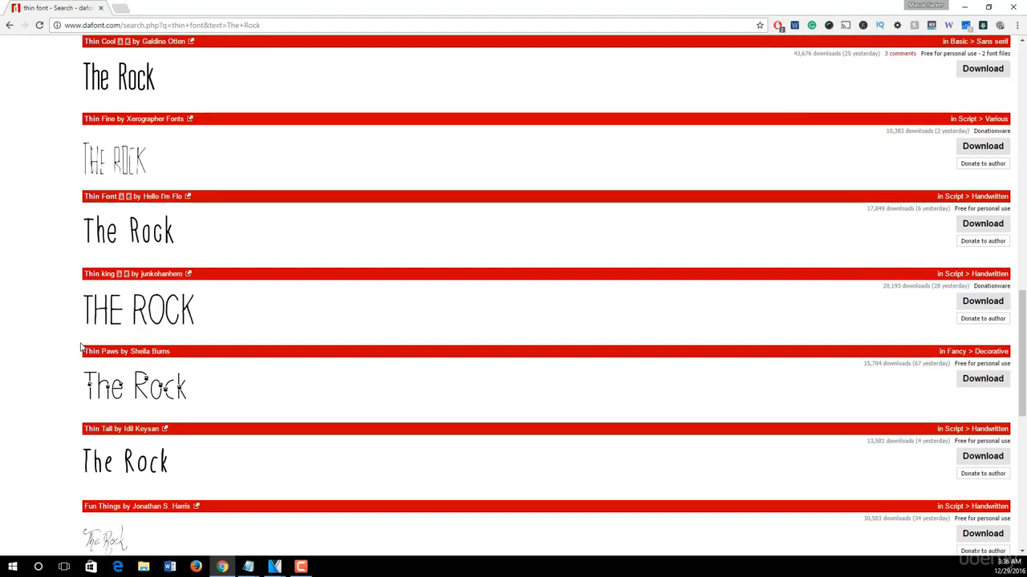
{"action": "scroll", "coordinate": [63, 346], "scroll_direction": "down", "scroll_amount": 1}
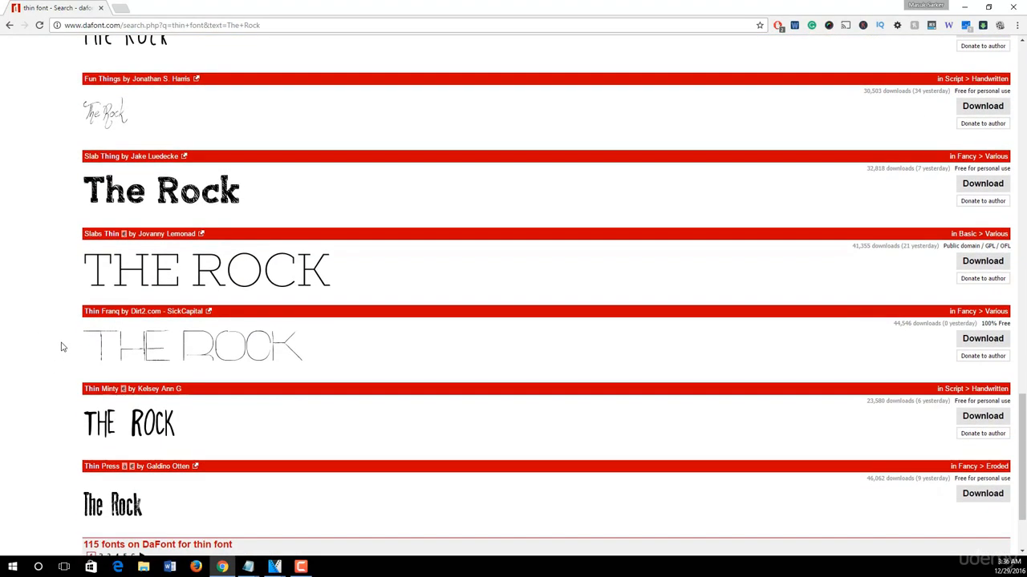
{"action": "scroll", "coordinate": [62, 348], "scroll_direction": "down", "scroll_amount": 2}
{"action": "scroll", "coordinate": [41, 351], "scroll_direction": "up", "scroll_amount": 2}
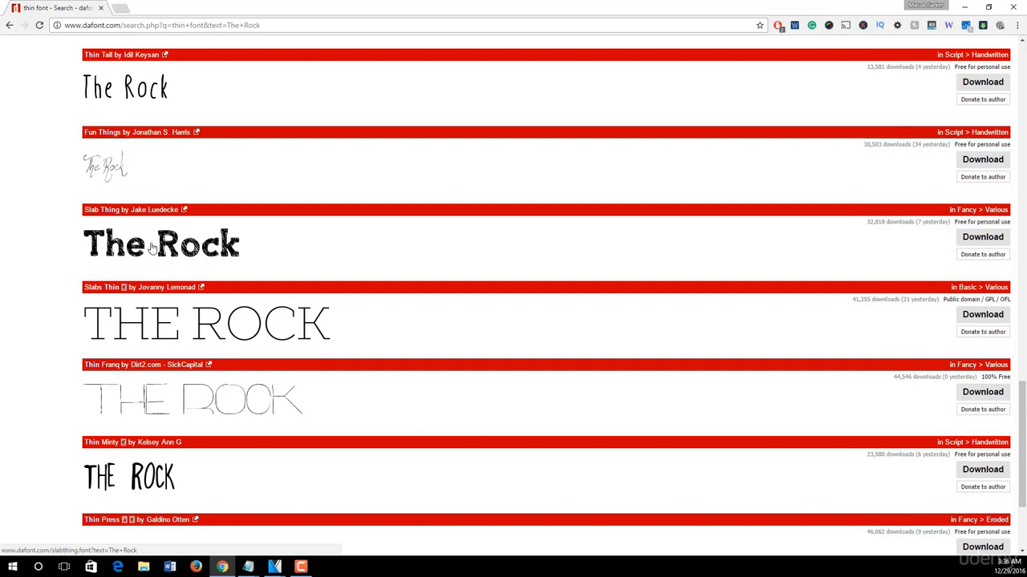
{"action": "left_click", "coordinate": [977, 243]}
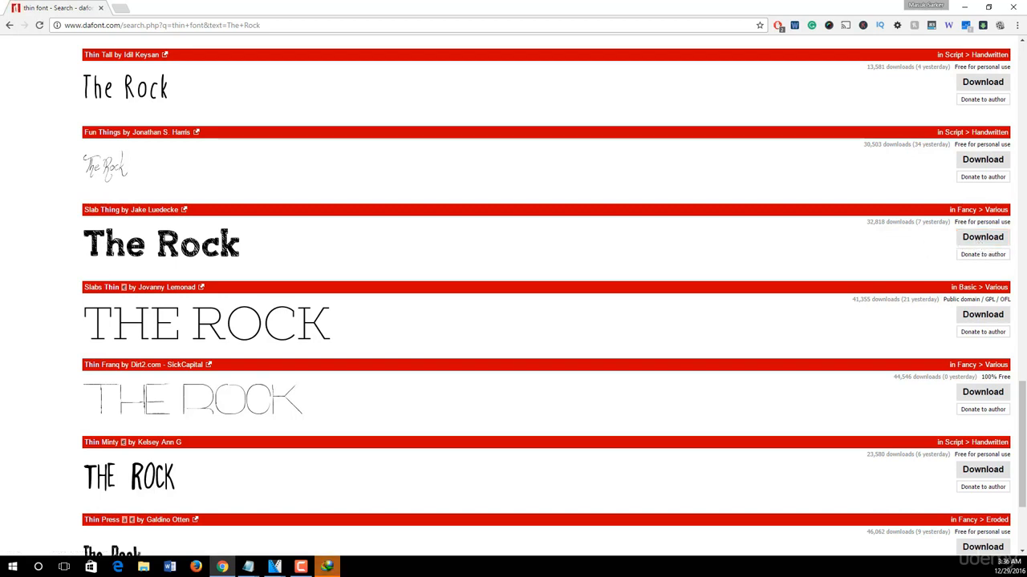
{"action": "left_click", "coordinate": [504, 361]}
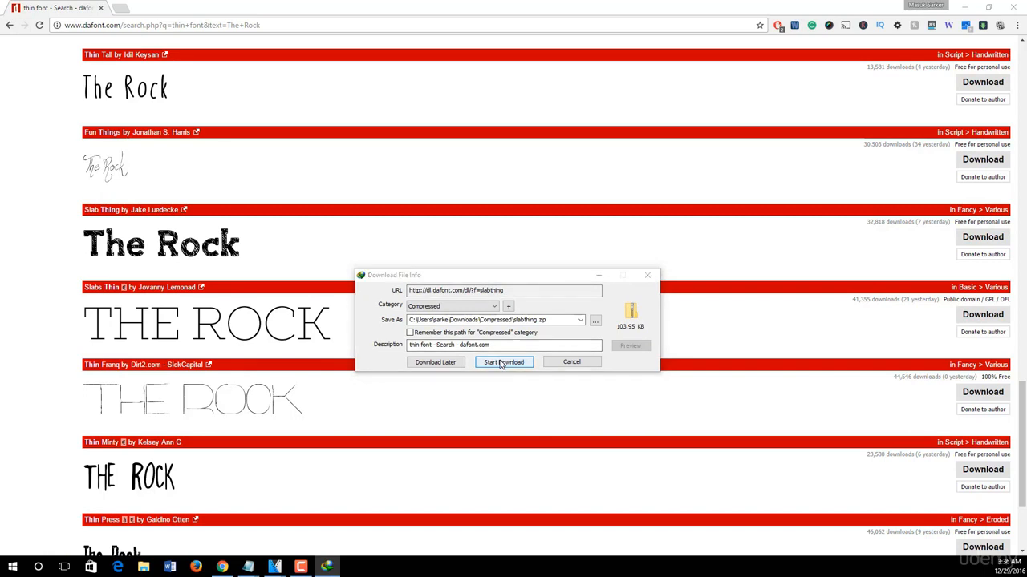
{"action": "left_click", "coordinate": [524, 349]}
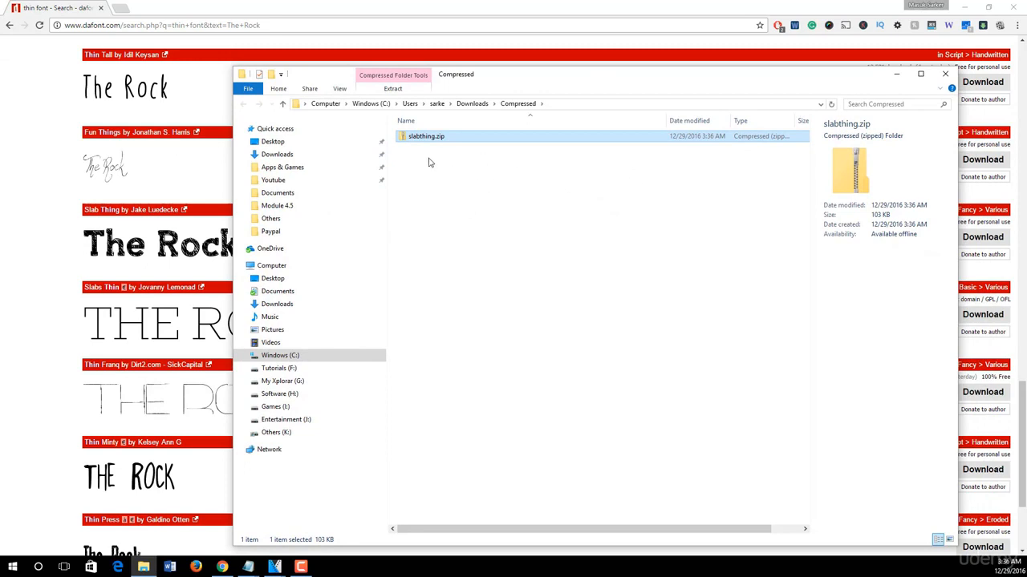
Extract slabthing.zip directly into the Compressed download folder
{"action": "right_click", "coordinate": [416, 140]}
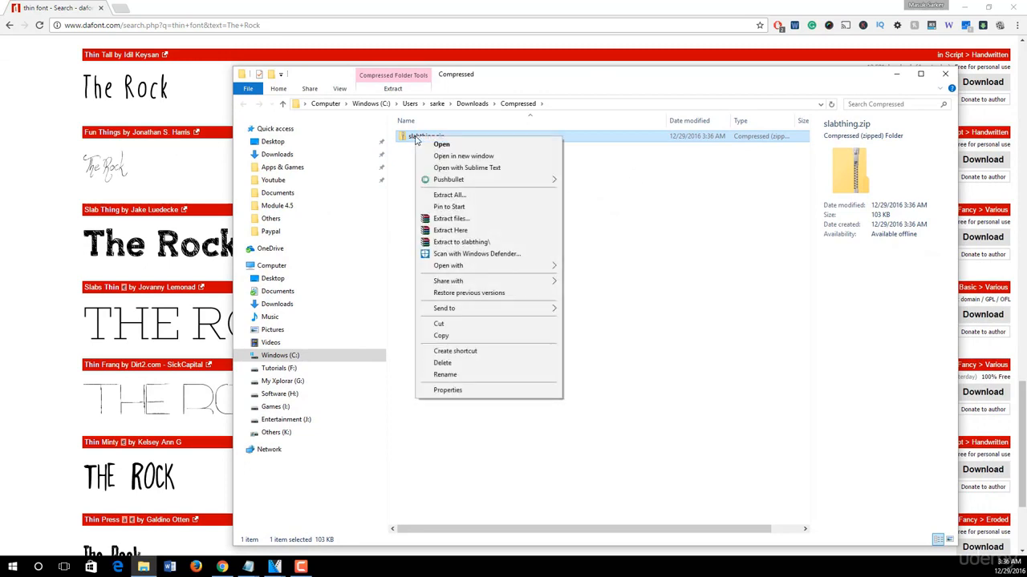
{"action": "left_click", "coordinate": [447, 230]}
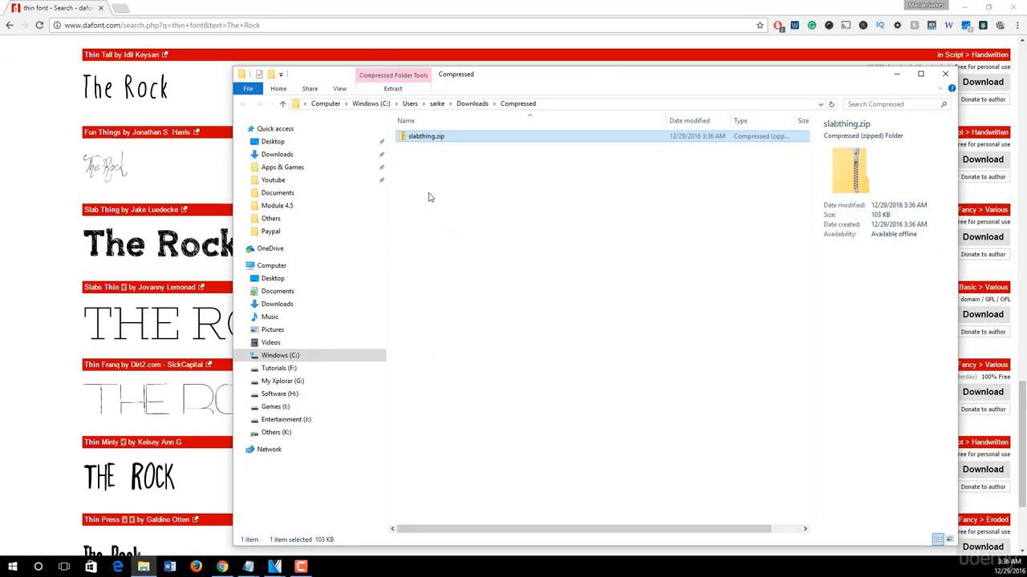
{"action": "left_click", "coordinate": [420, 204]}
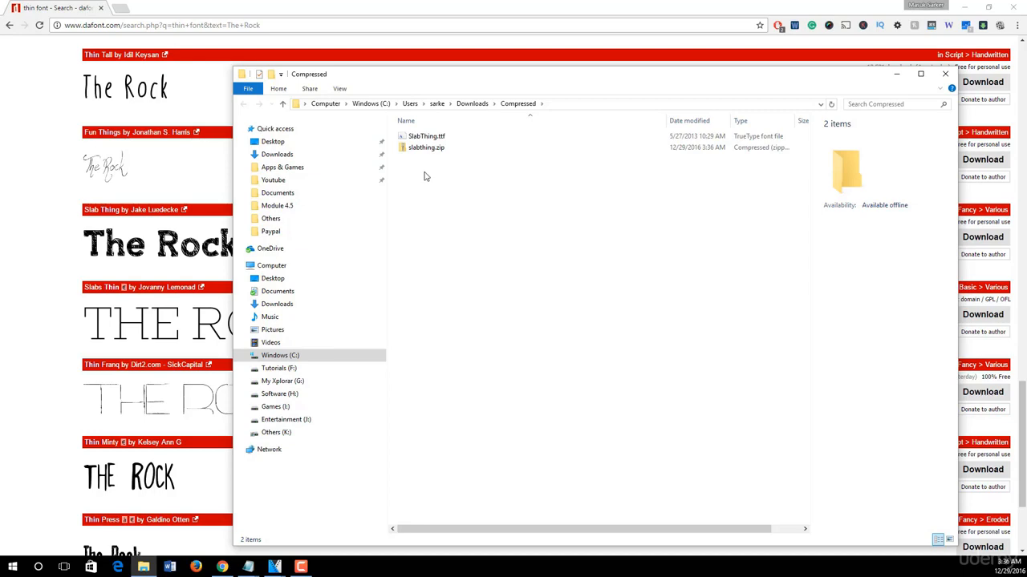
Open SlabThing.ttf, install the font, and close the font preview and the folder window
{"action": "double_click", "coordinate": [426, 138]}
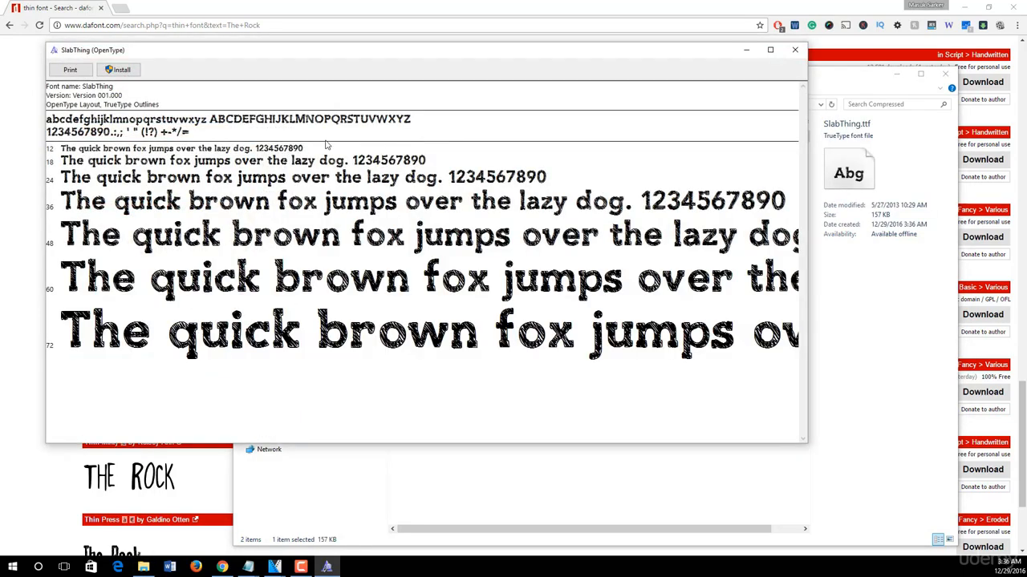
{"action": "left_click", "coordinate": [121, 70]}
{"action": "left_click", "coordinate": [795, 50]}
{"action": "left_click", "coordinate": [945, 74]}
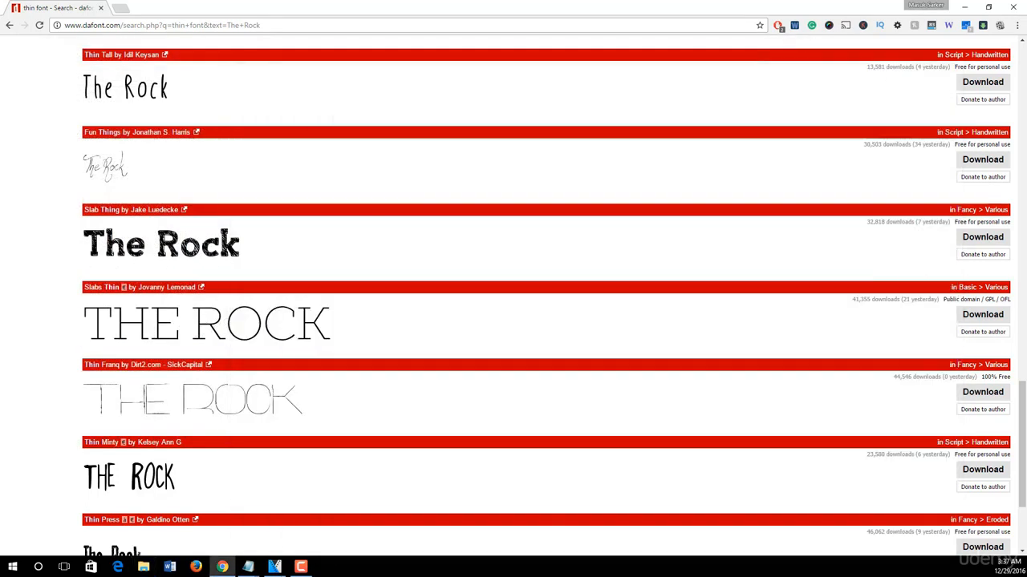
Switch to VEGAS Pro and move the playhead on the video track to about 00:00:56;26
{"action": "left_click", "coordinate": [274, 567]}
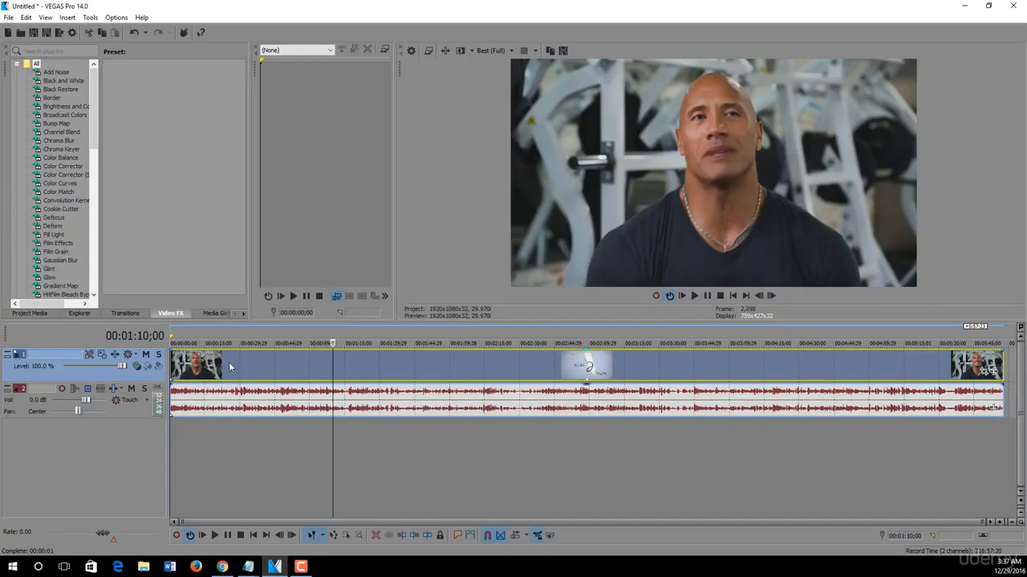
{"action": "left_click", "coordinate": [302, 366]}
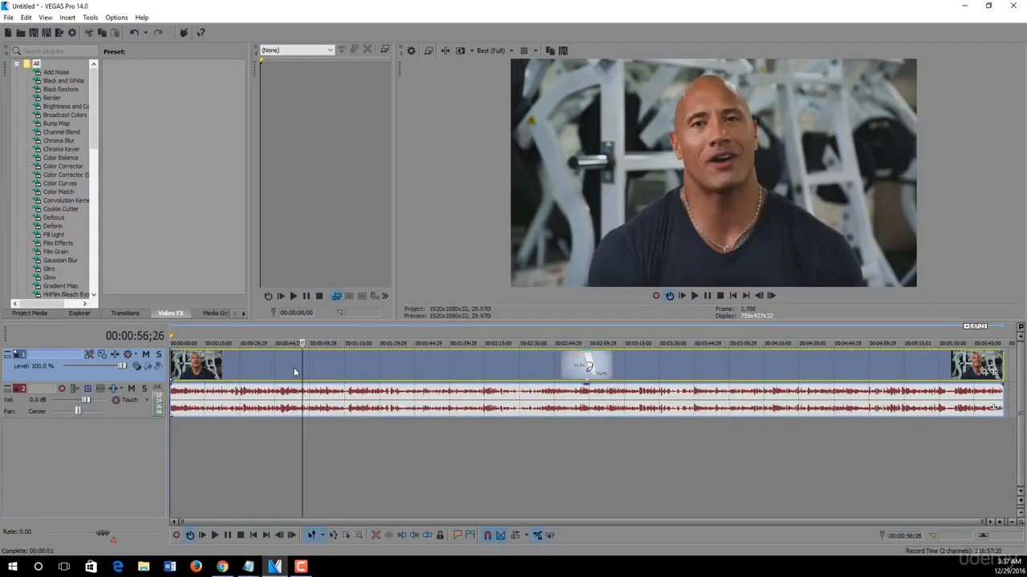
Move the playhead to about 00:01:12;29 and insert a new video track above the existing clip
{"action": "left_click_drag", "start_coordinate": [304, 366], "coordinate": [339, 379]}
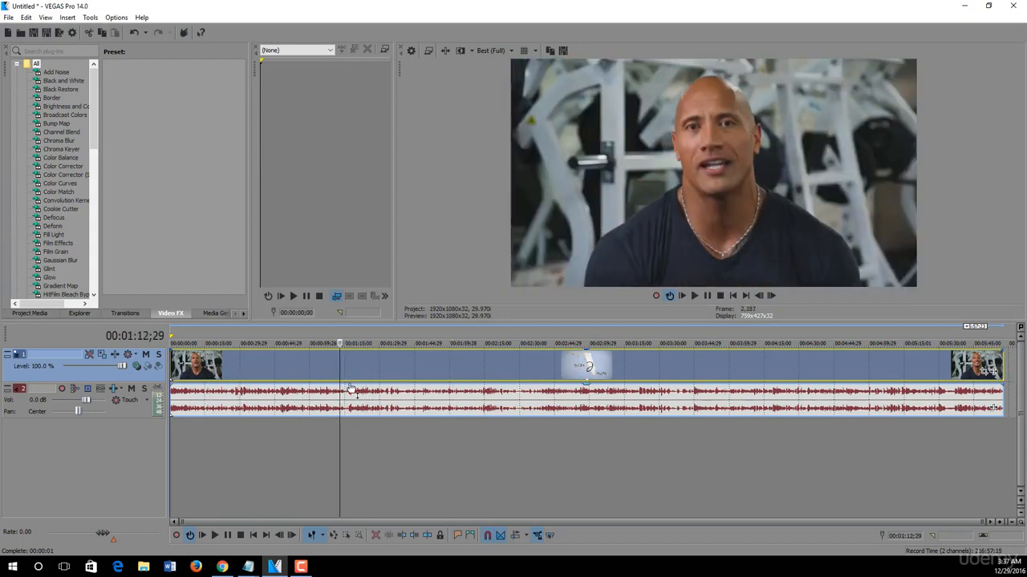
{"action": "right_click", "coordinate": [290, 439]}
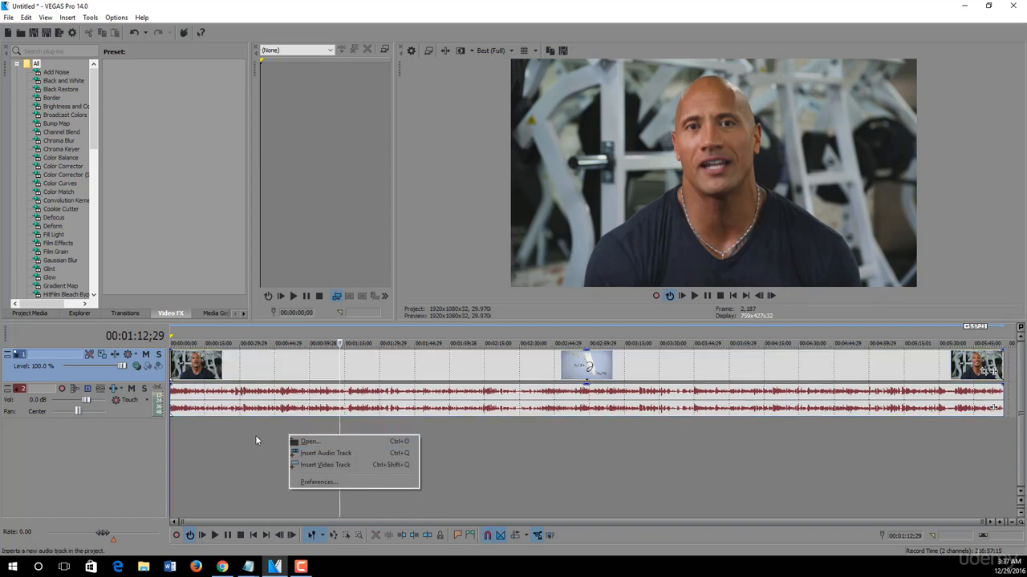
{"action": "right_click", "coordinate": [257, 440]}
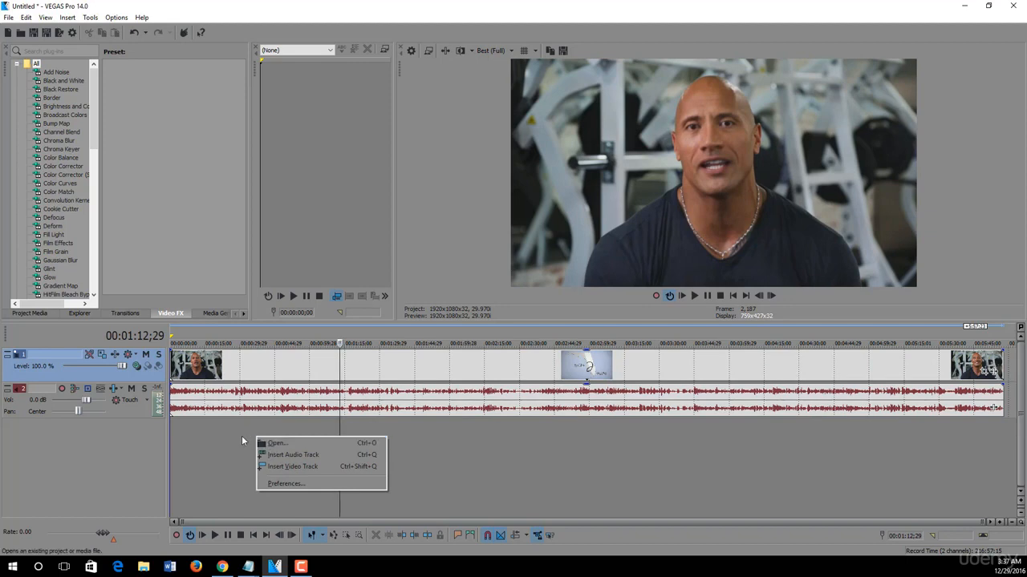
{"action": "right_click", "coordinate": [242, 440]}
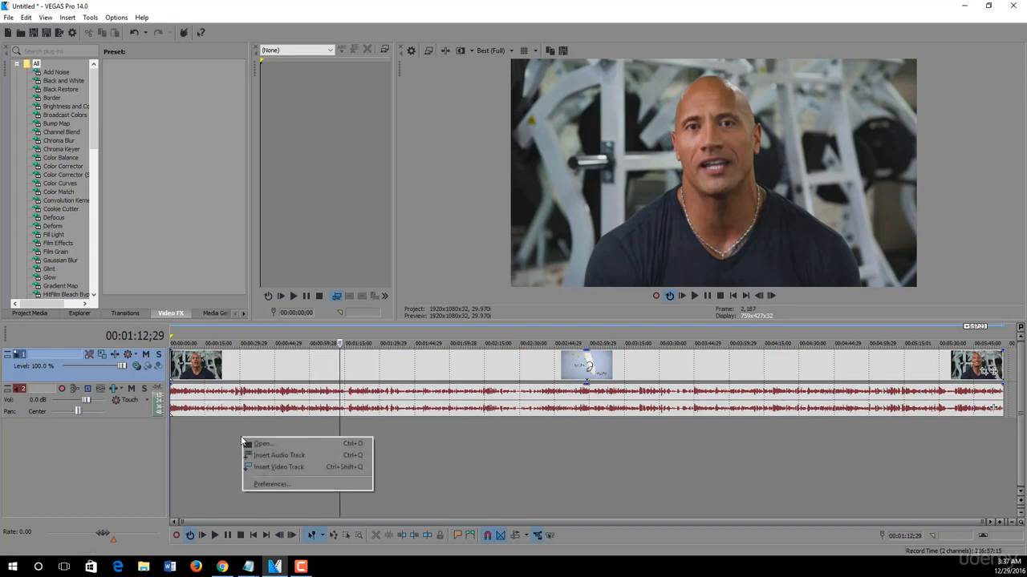
{"action": "left_click", "coordinate": [271, 466]}
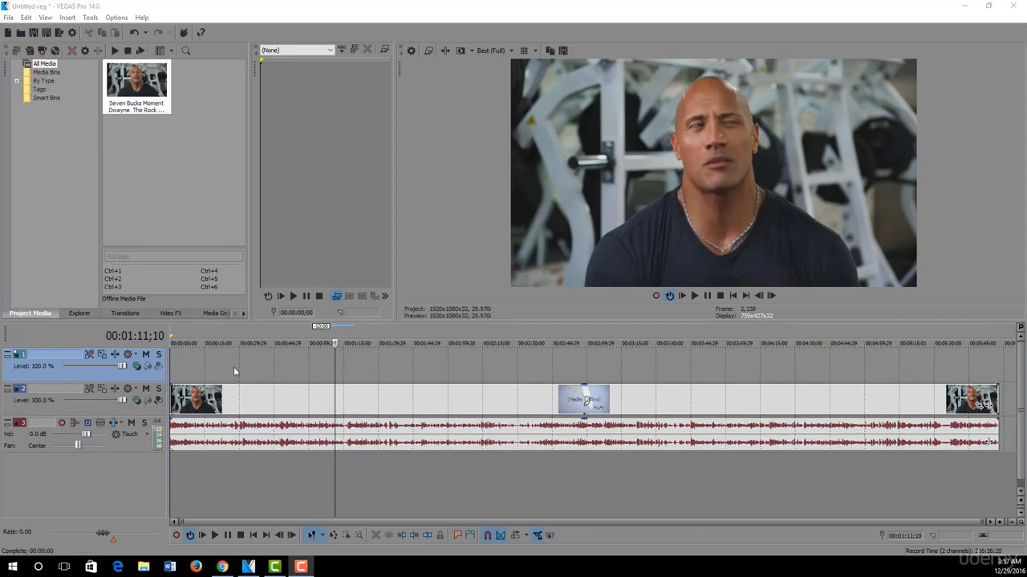
Add a (Legacy) Text event with the Default Text preset to the empty video track around the playhead
{"action": "left_click", "coordinate": [210, 313]}
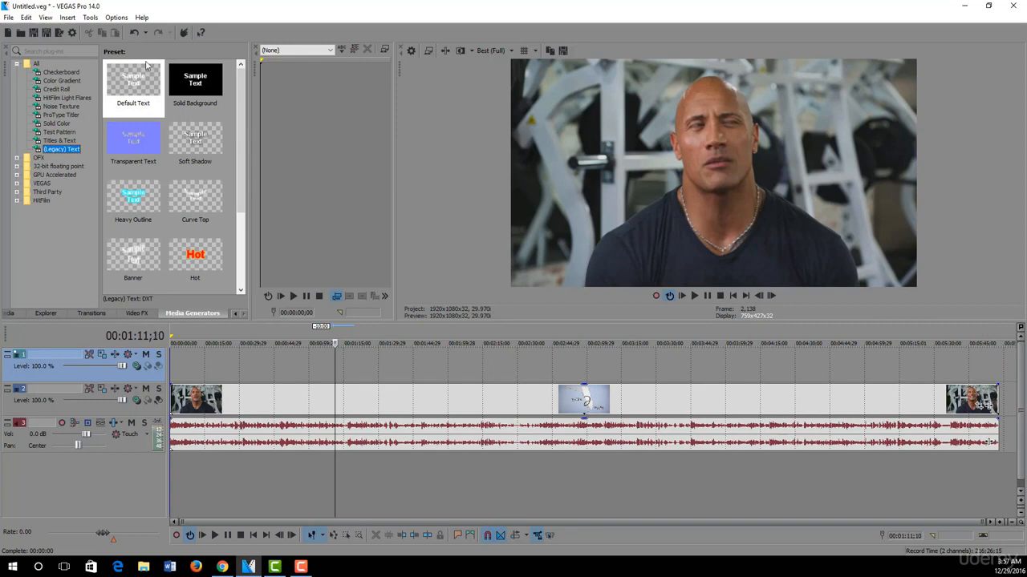
{"action": "left_click", "coordinate": [126, 79]}
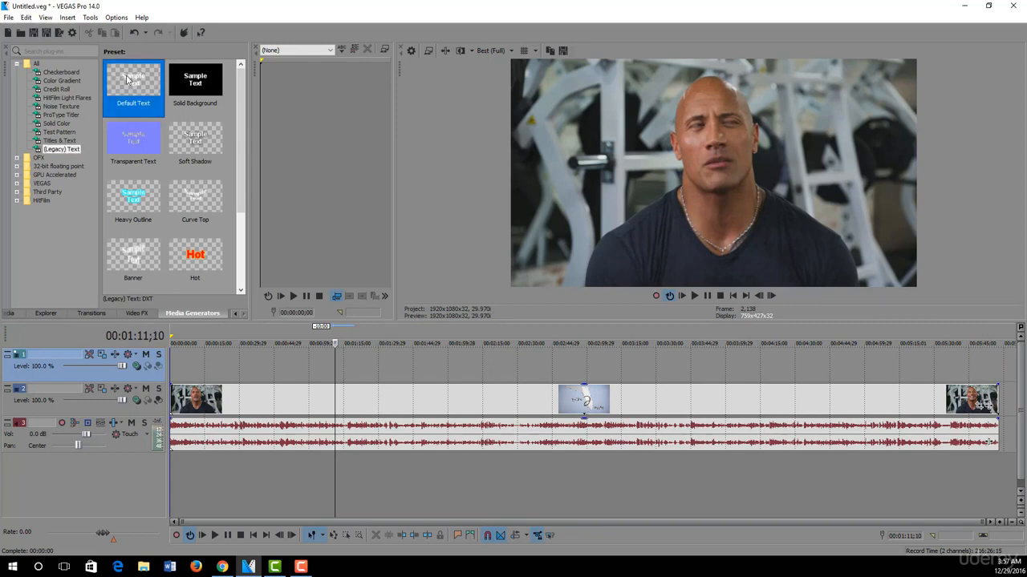
{"action": "left_click_drag", "start_coordinate": [461, 296], "coordinate": [332, 371]}
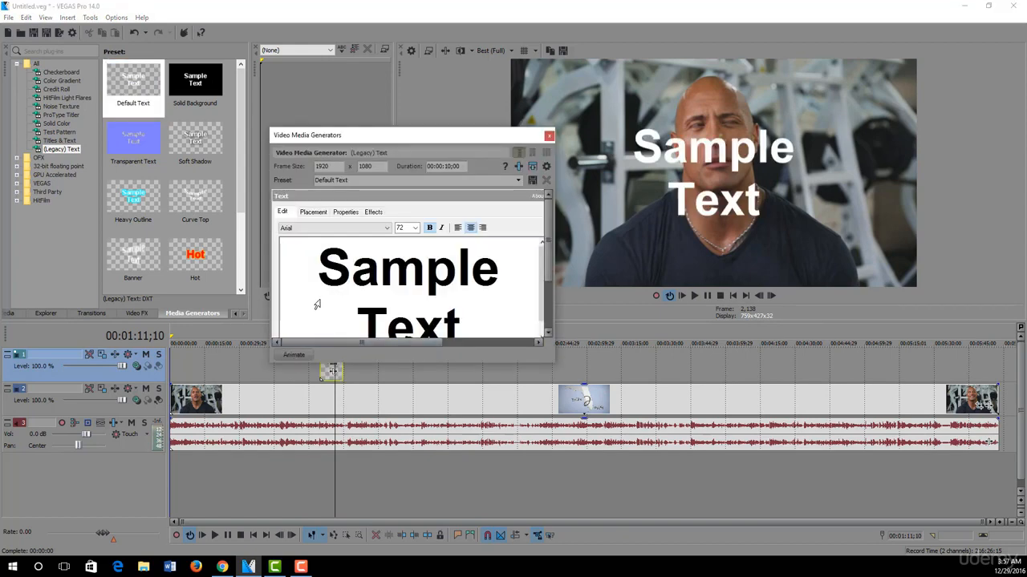
Replace the sample text of the title with THE ROCK
{"action": "left_click_drag", "start_coordinate": [327, 249], "coordinate": [460, 319]}
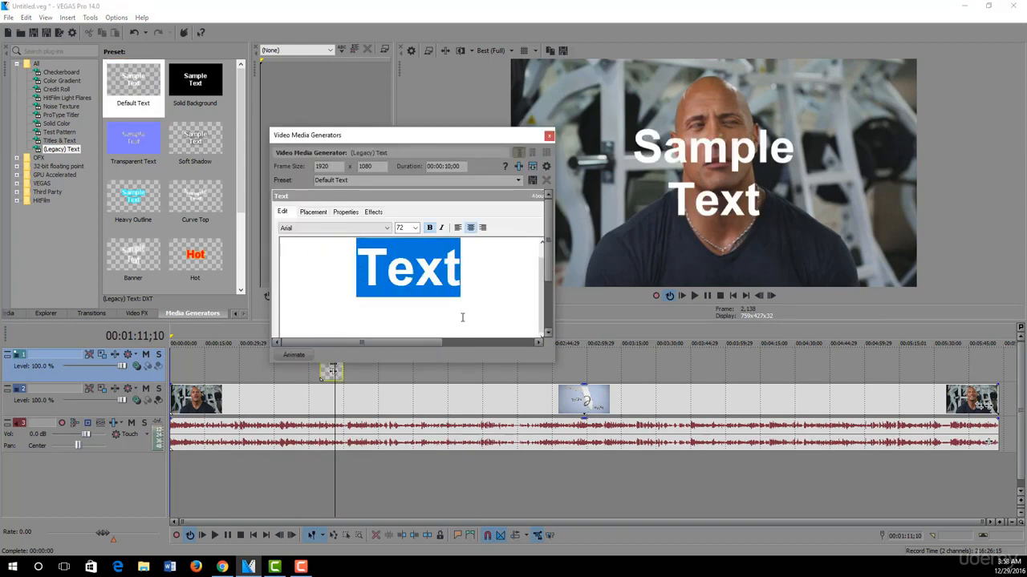
{"action": "key", "text": "BackSpace"}
{"action": "type", "text": "THE "}
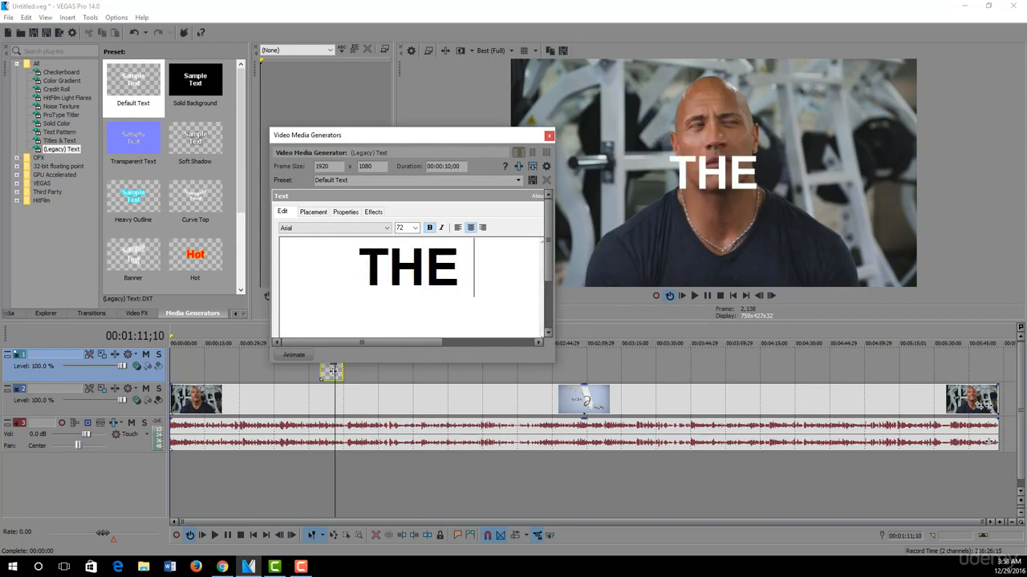
{"action": "type", "text": "T"}
{"action": "key", "text": "BackSpace"}
{"action": "type", "text": "R"}
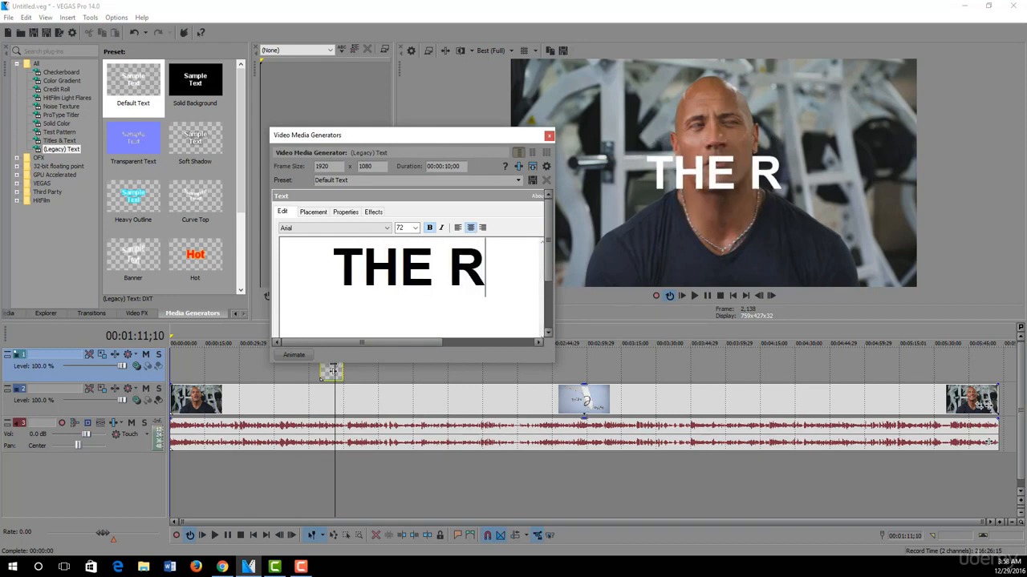
{"action": "type", "text": "OCK"}
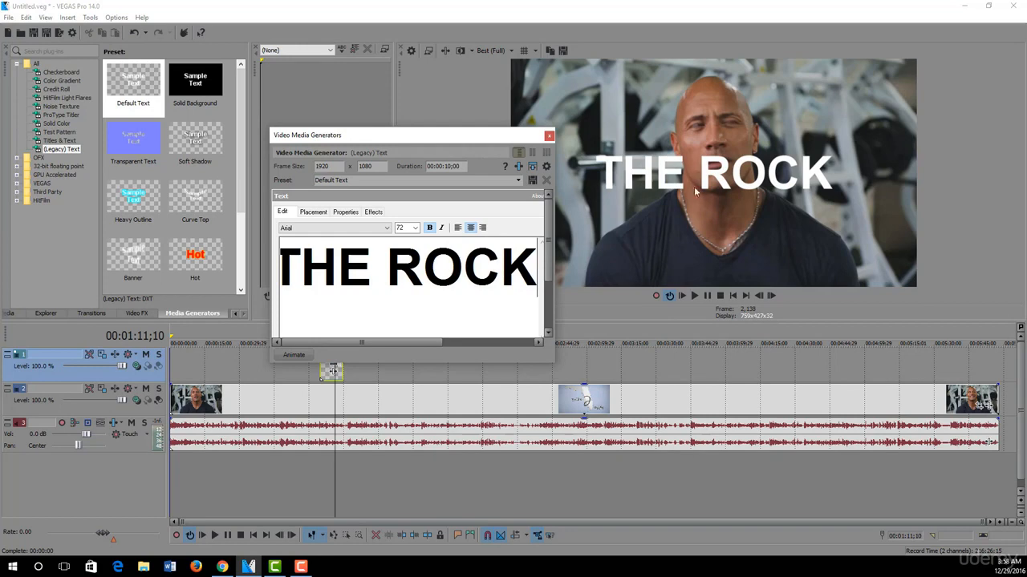
{"action": "left_click", "coordinate": [671, 173]}
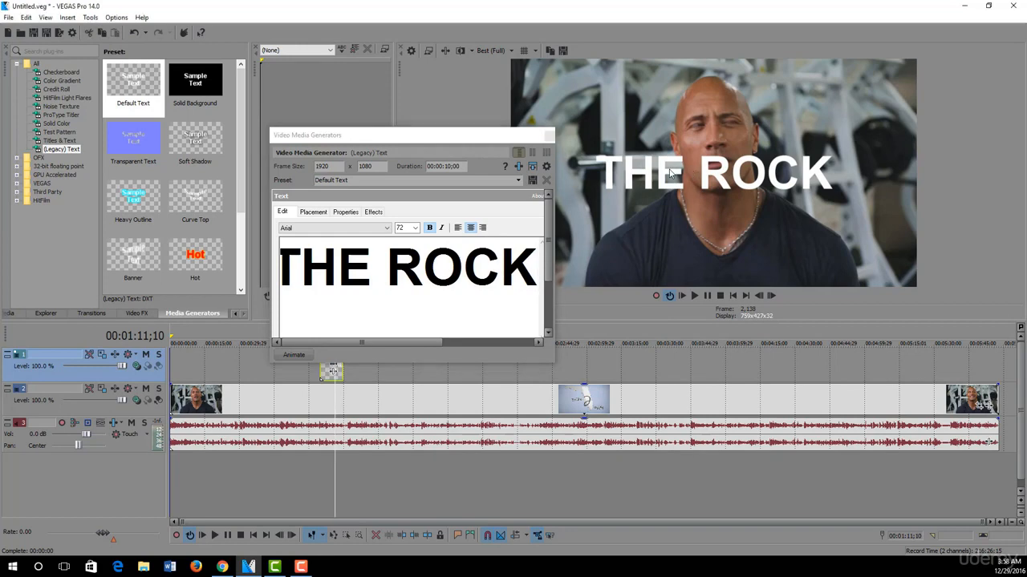
{"action": "left_click", "coordinate": [345, 231]}
{"action": "left_click_drag", "start_coordinate": [387, 291], "coordinate": [386, 322]}
{"action": "left_click", "coordinate": [466, 269]}
Change the font of the whole title text to SlabThing and close the media generator settings
{"action": "left_click", "coordinate": [466, 269]}
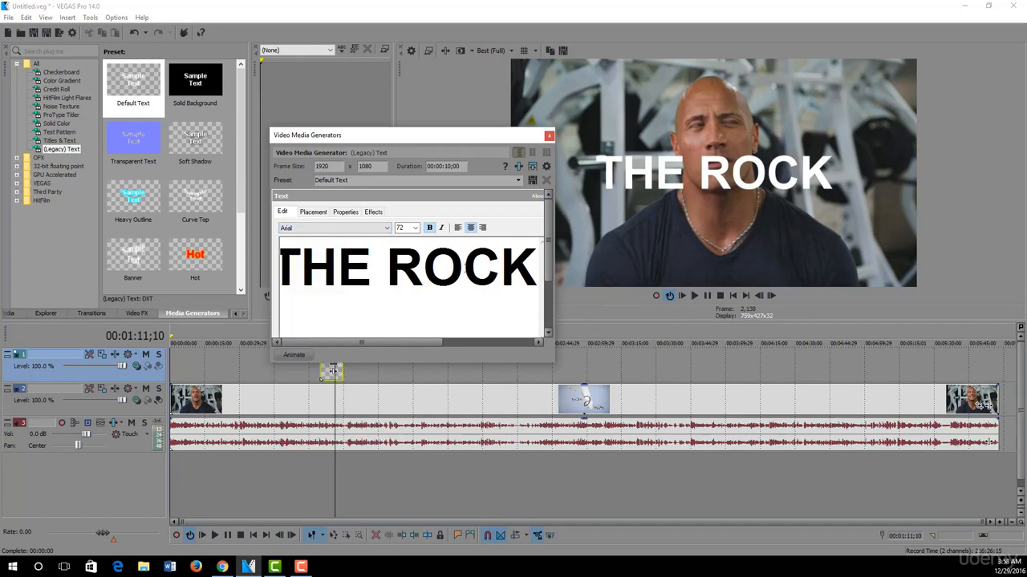
{"action": "key", "text": "ctrl+a"}
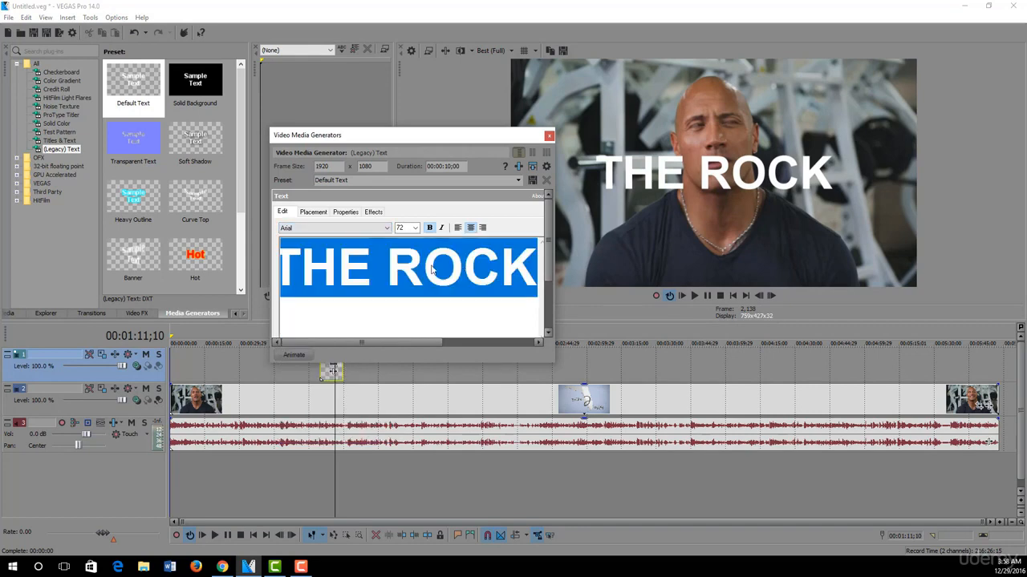
{"action": "left_click", "coordinate": [386, 230]}
{"action": "left_click_drag", "start_coordinate": [386, 287], "coordinate": [386, 325]}
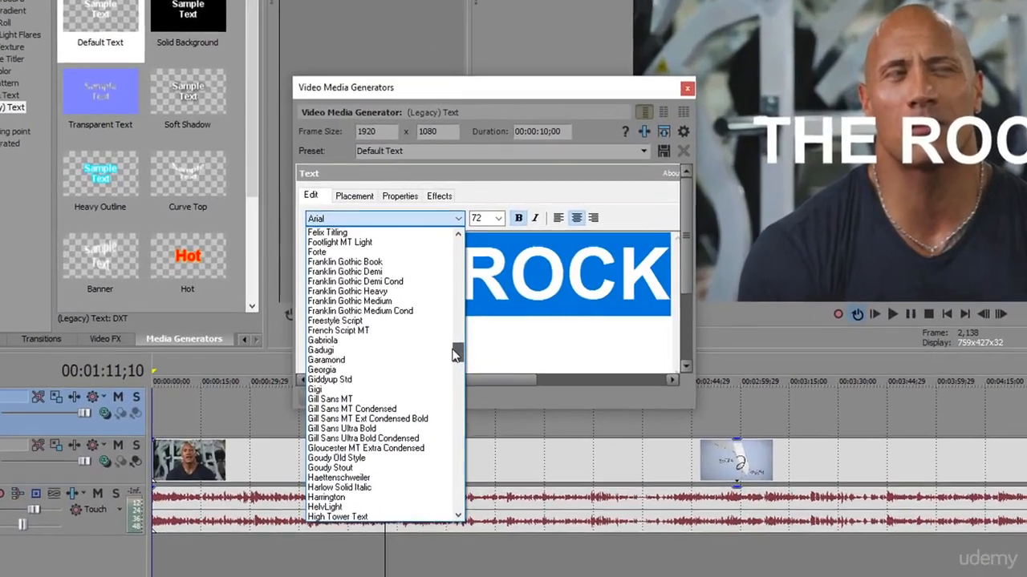
{"action": "left_click_drag", "start_coordinate": [455, 354], "coordinate": [462, 469]}
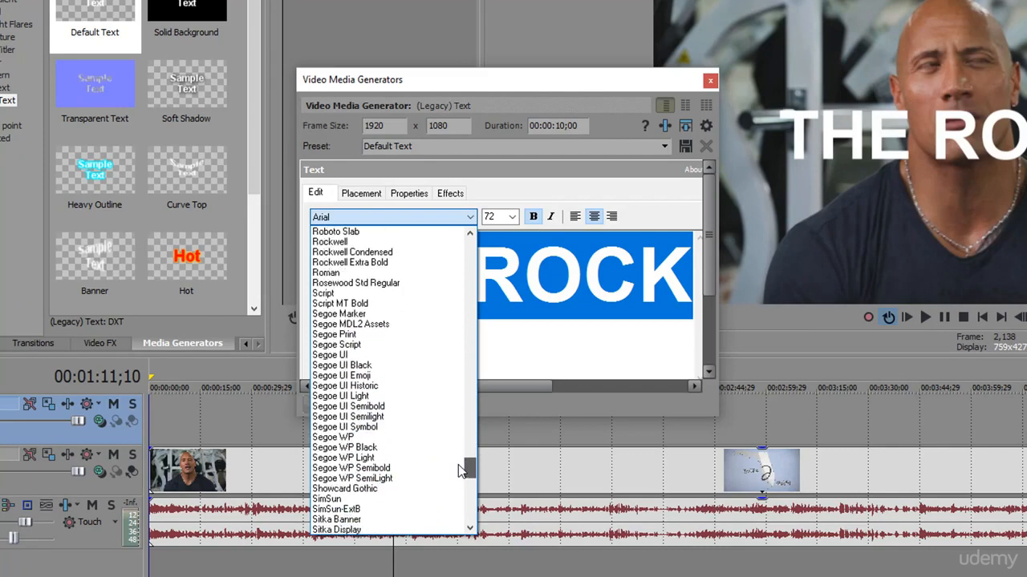
{"action": "left_click_drag", "start_coordinate": [458, 464], "coordinate": [456, 474]}
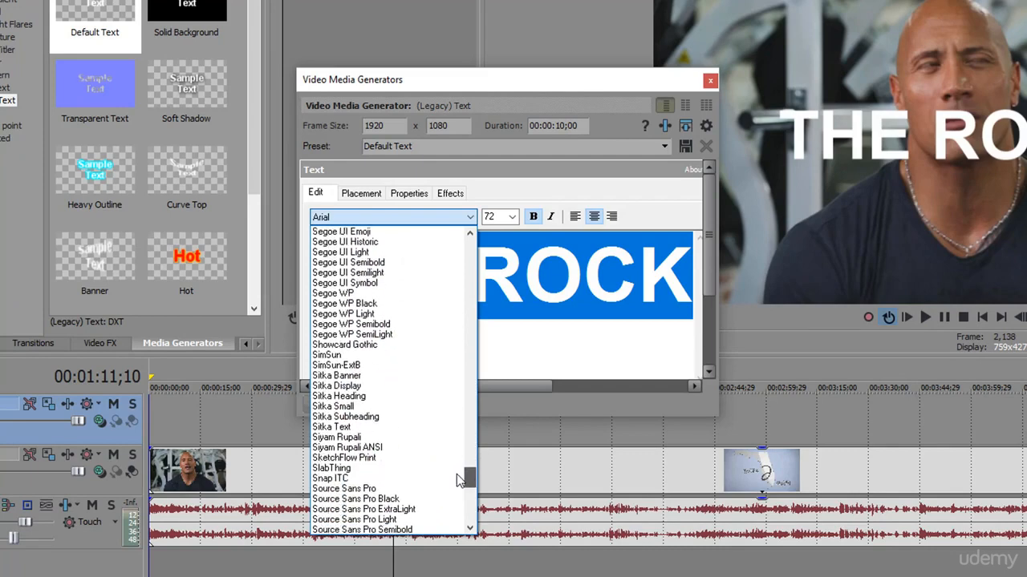
{"action": "left_click", "coordinate": [381, 469]}
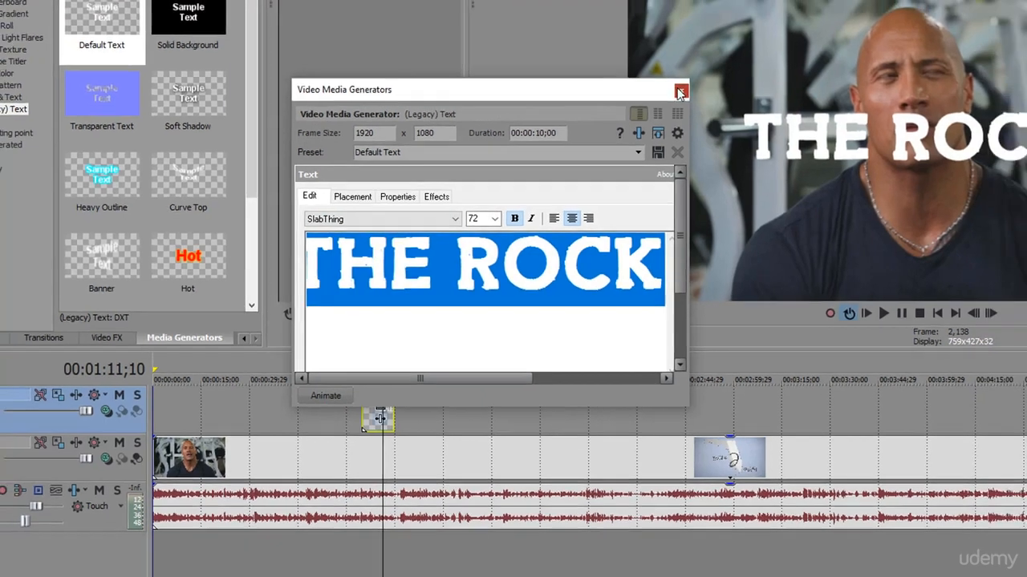
{"action": "left_click", "coordinate": [710, 80]}
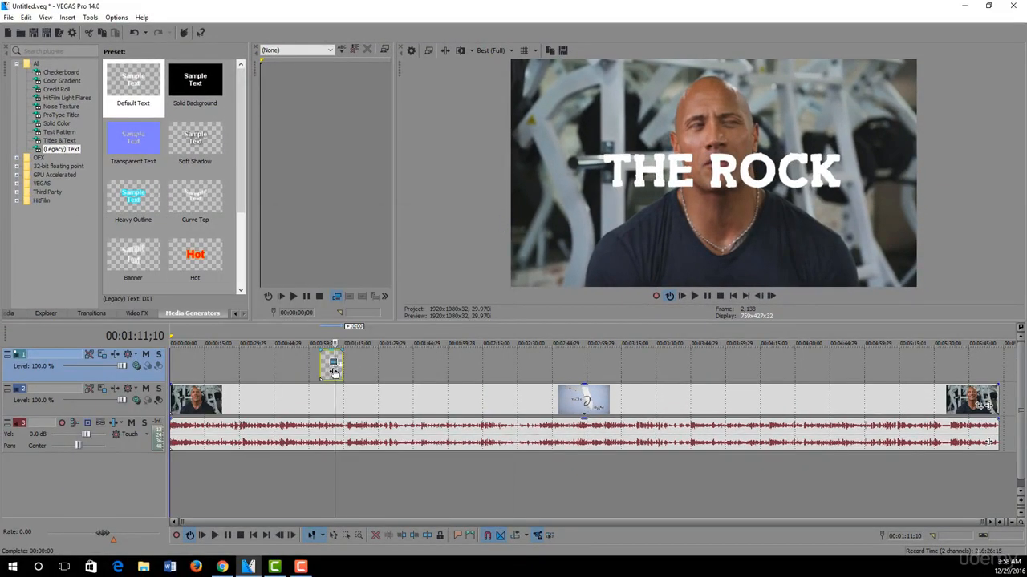
Use Event Pan/Crop to shift the title to the frame's lower left, centre about X 1,291, Y 168, and extend its event nearly to the video's end
{"action": "left_click", "coordinate": [334, 371]}
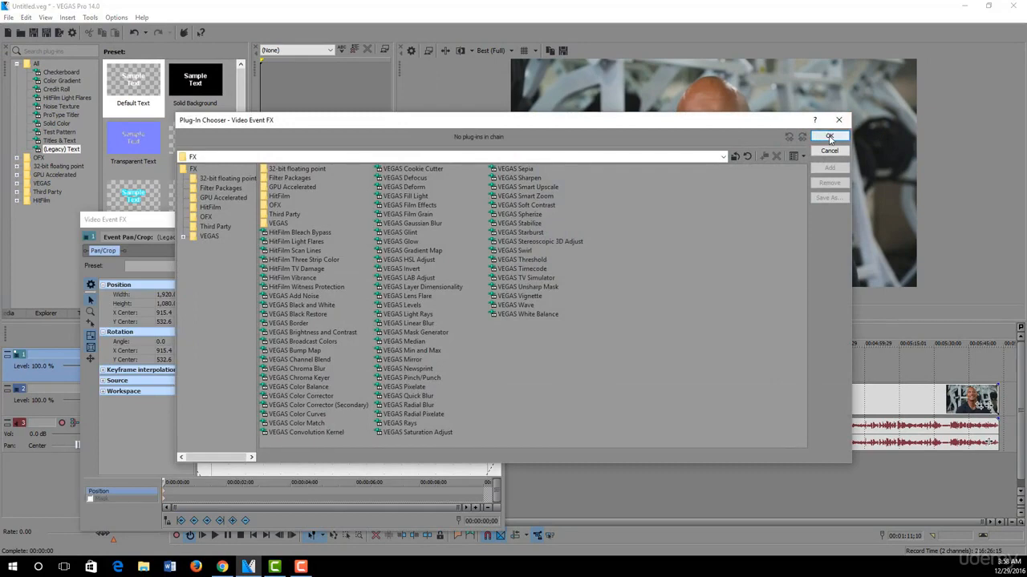
{"action": "left_click", "coordinate": [829, 136]}
{"action": "left_click_drag", "start_coordinate": [335, 353], "coordinate": [389, 301]}
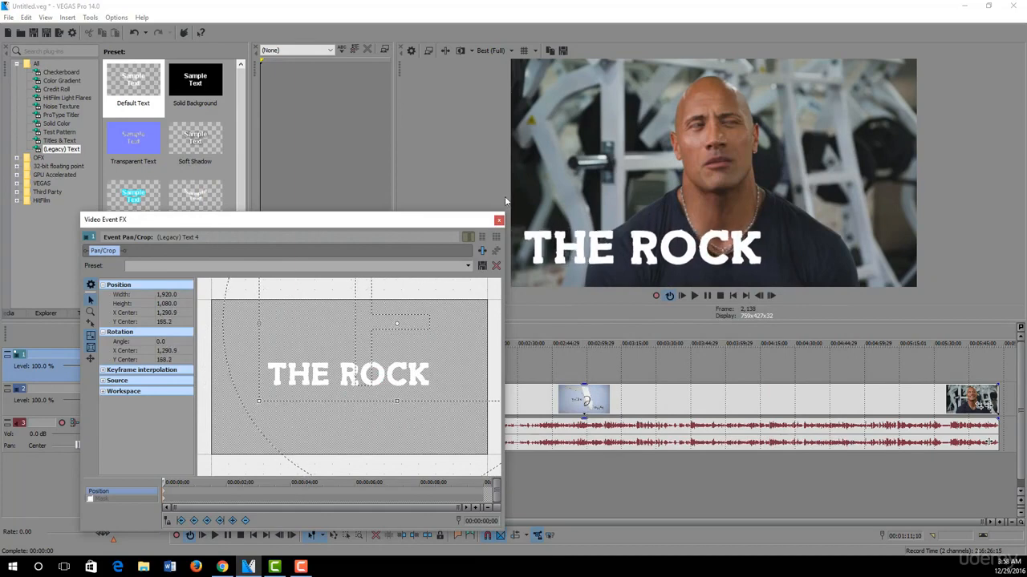
{"action": "left_click", "coordinate": [498, 220]}
{"action": "left_click_drag", "start_coordinate": [358, 365], "coordinate": [983, 371]}
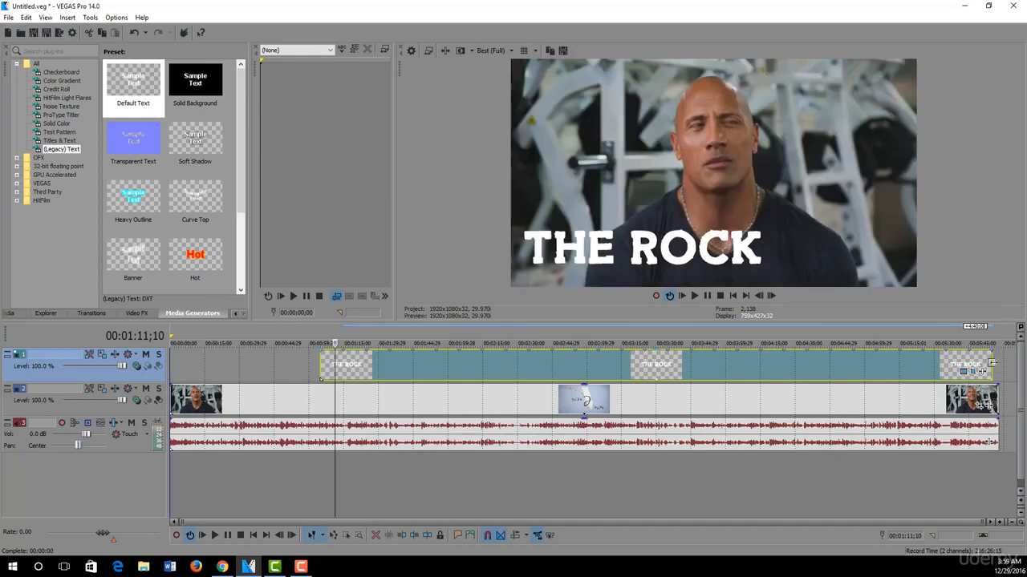
Play the video from several points along the title event to check the text over different scenes
{"action": "left_click", "coordinate": [432, 365]}
{"action": "key", "text": "space"}
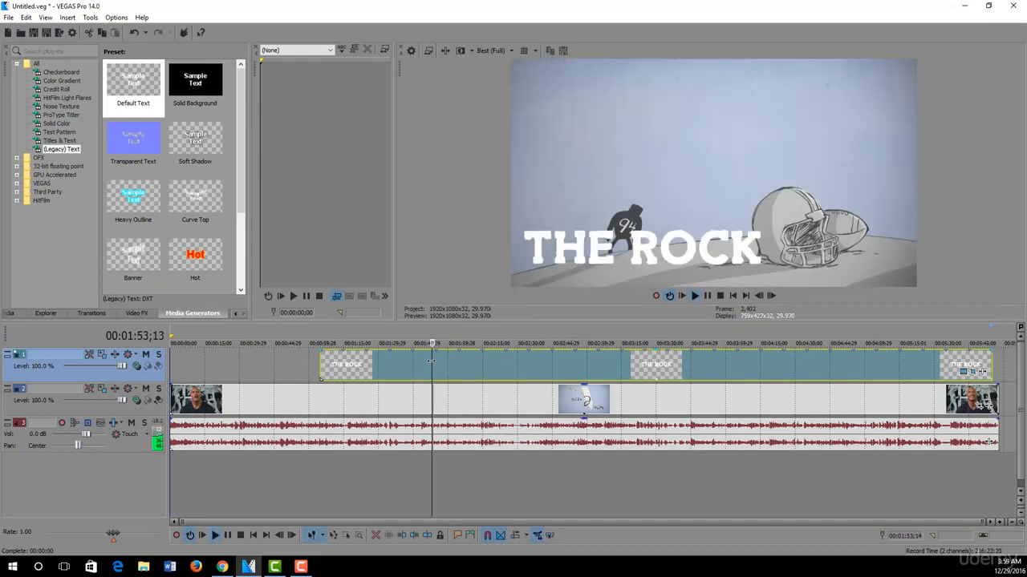
{"action": "left_click", "coordinate": [549, 371]}
{"action": "left_click", "coordinate": [619, 365]}
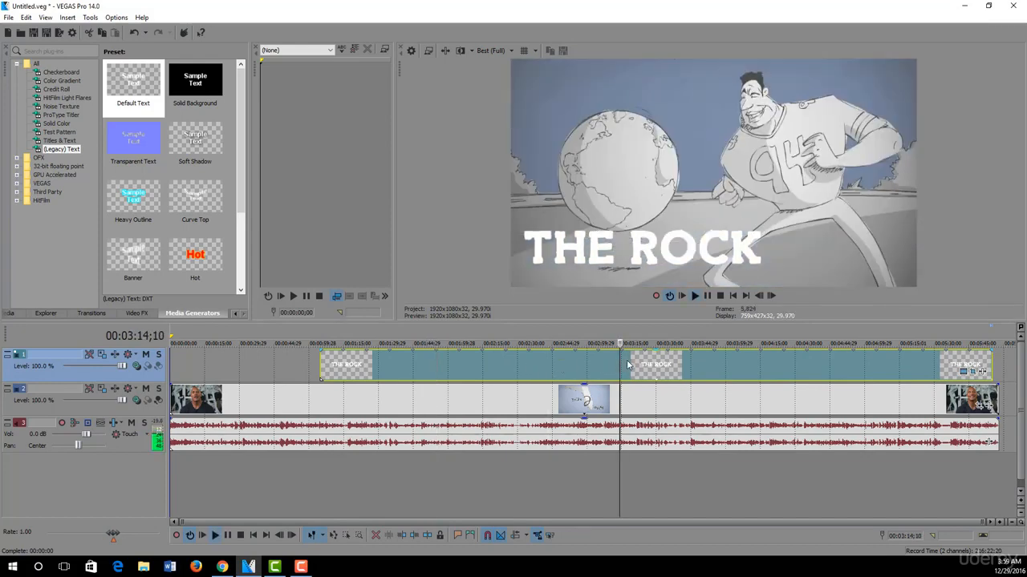
{"action": "left_click", "coordinate": [677, 367]}
{"action": "key", "text": "space"}
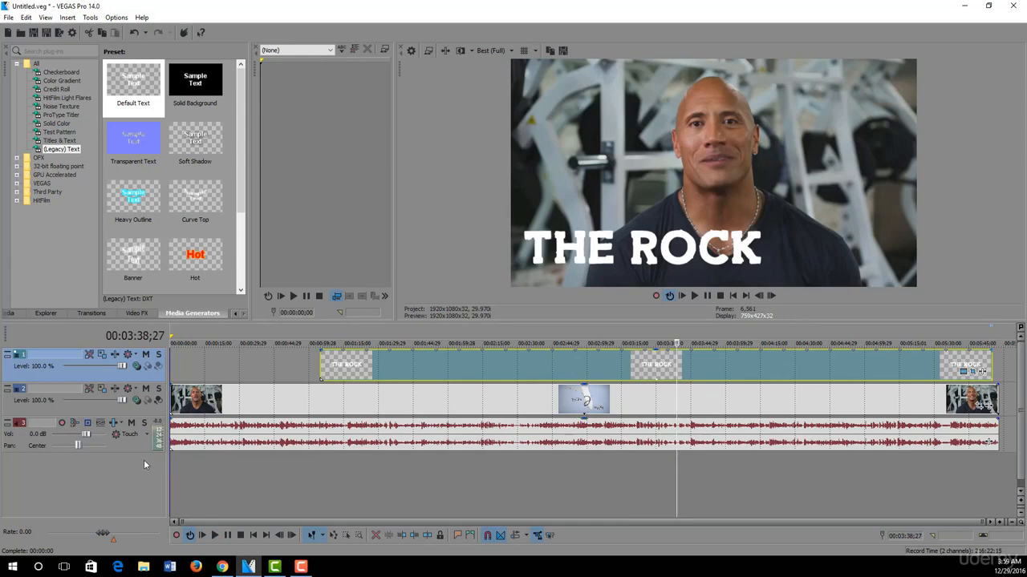
{"action": "left_click", "coordinate": [664, 367]}
{"action": "key", "text": "space"}
{"action": "left_click", "coordinate": [691, 367]}
{"action": "key", "text": "space"}
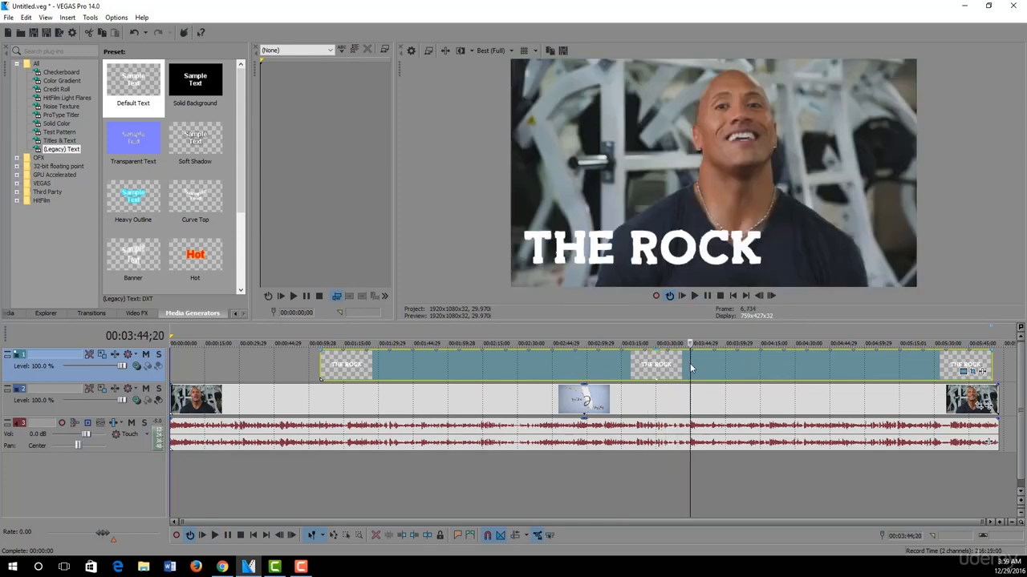